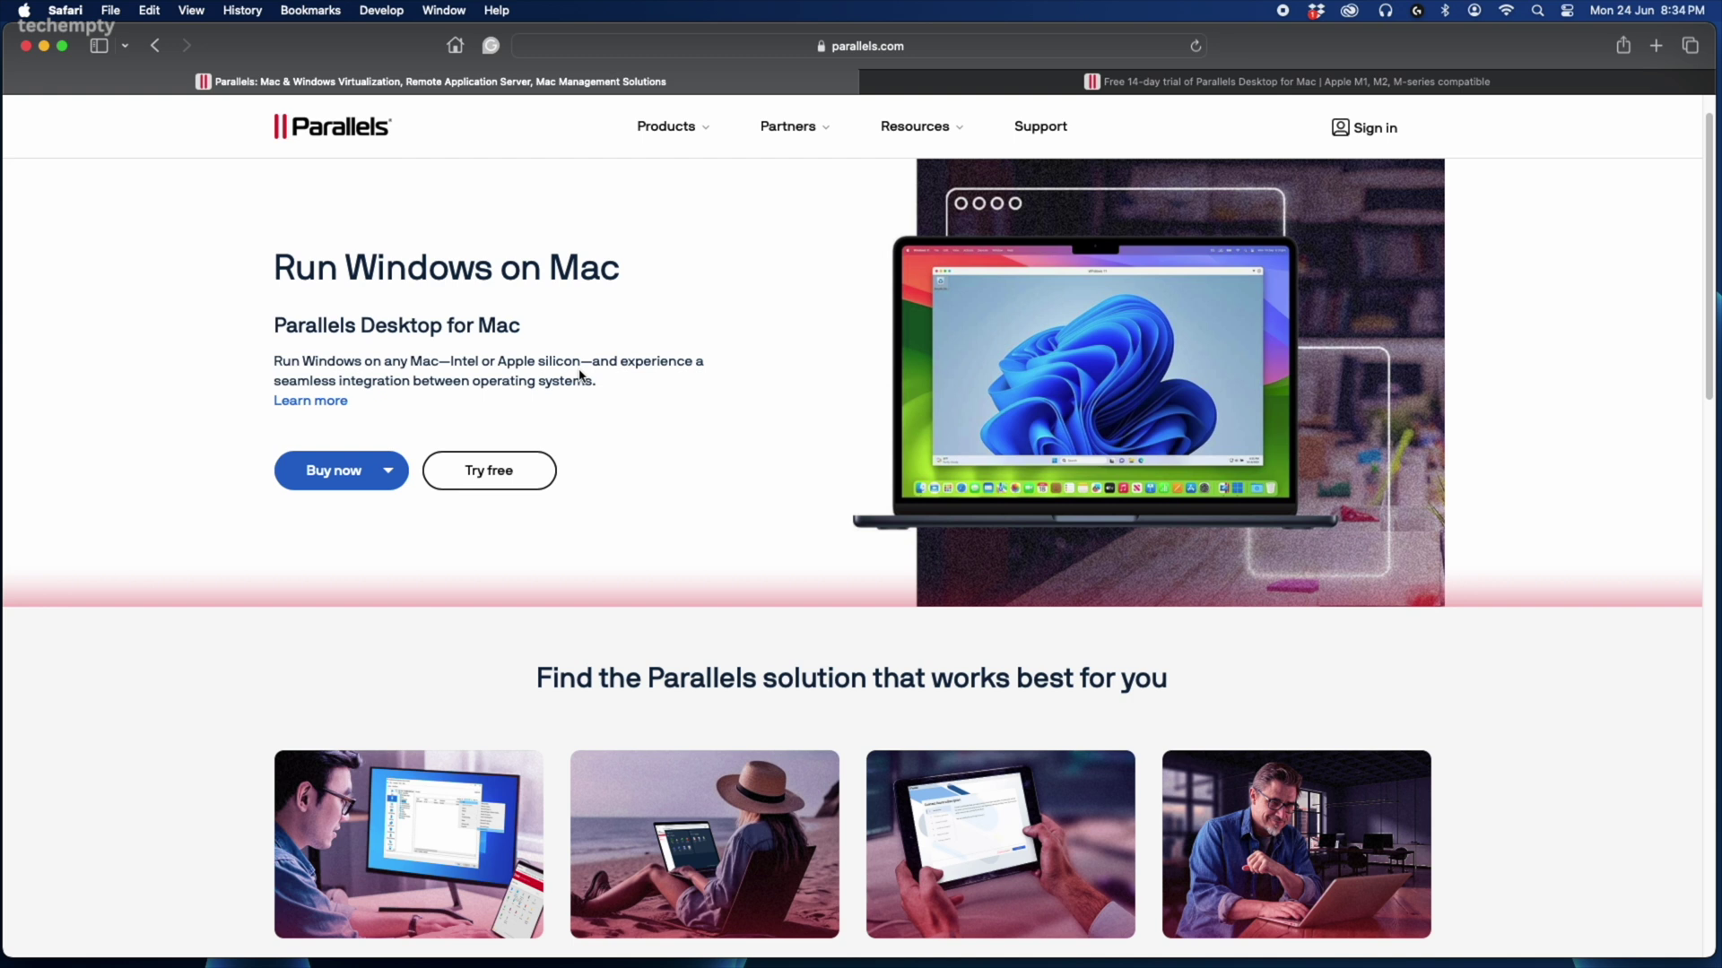
# - Submit the Parallels Desktop free-trial form, then launch the downloaded installer and continue
pyautogui.click(491, 474)
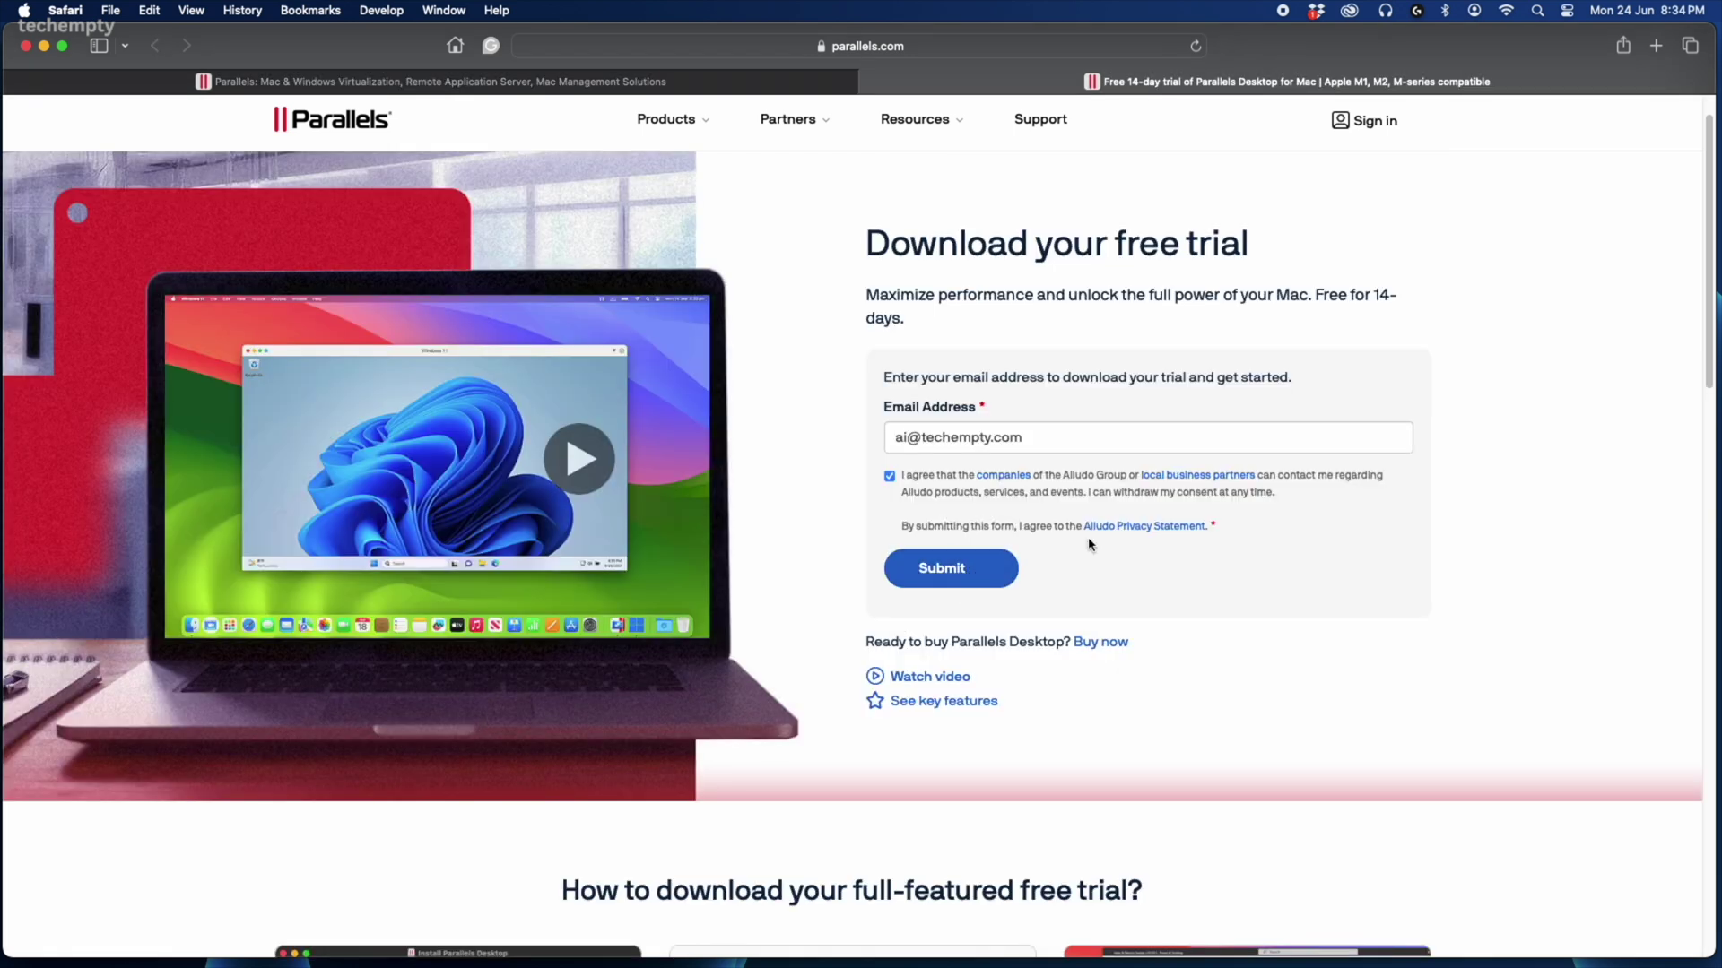
pyautogui.press('Return')
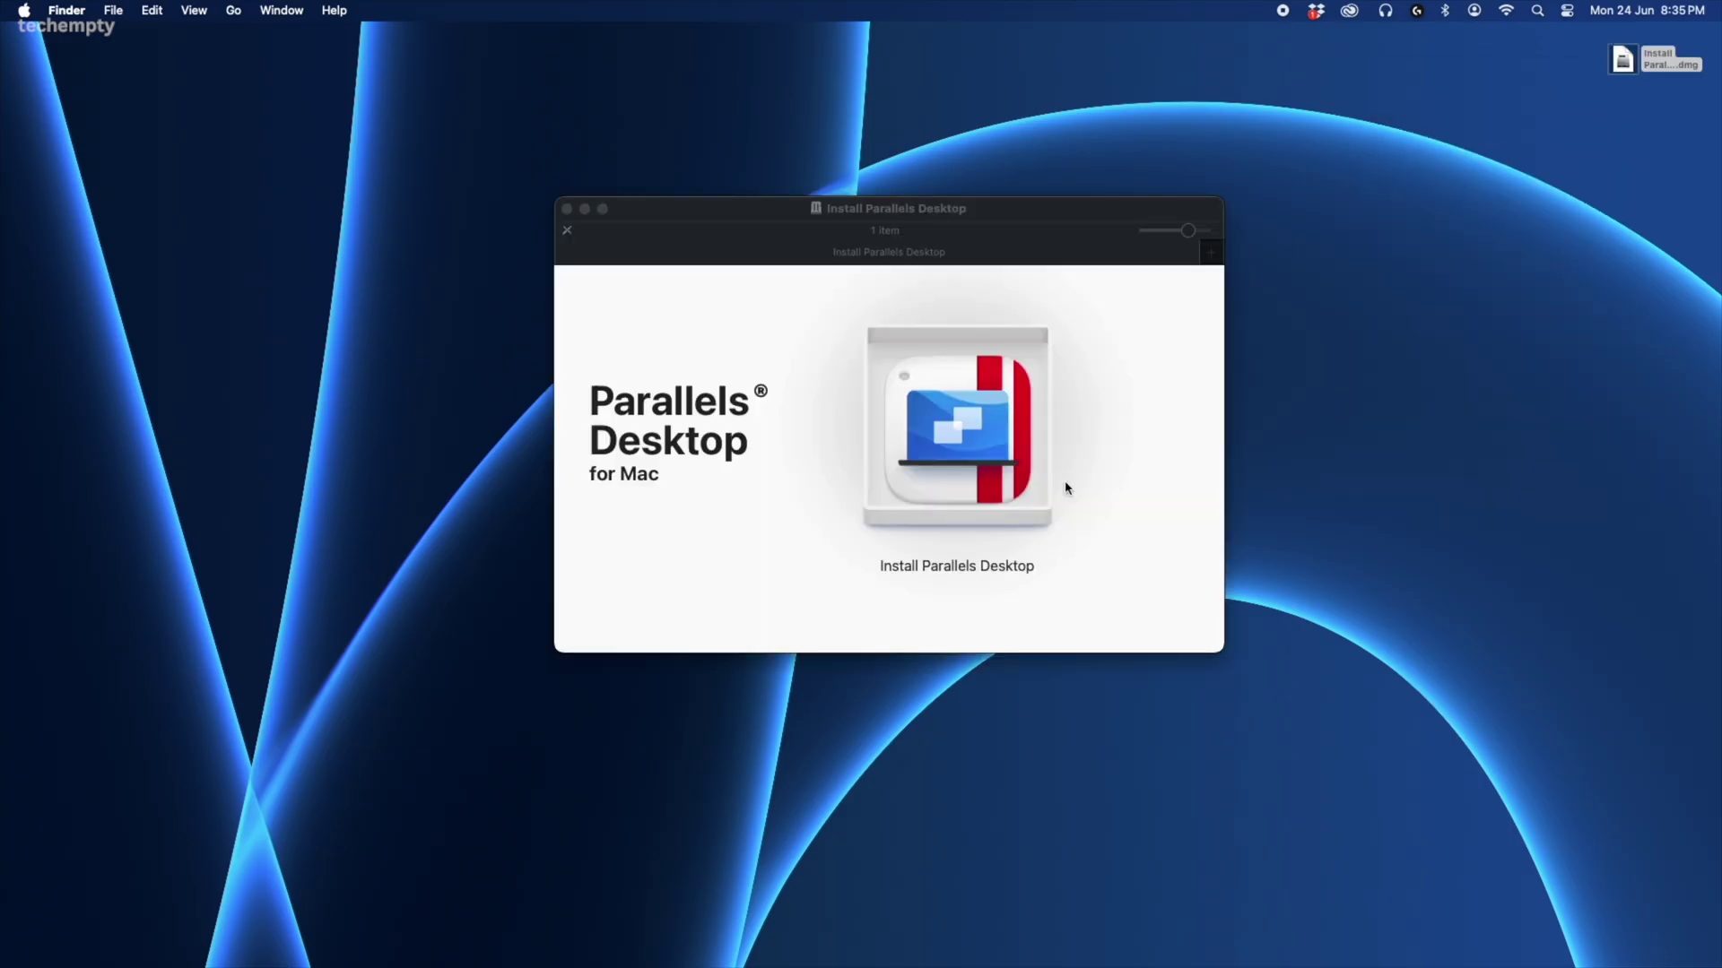
pyautogui.doubleClick(1063, 479)
pyautogui.click(1004, 677)
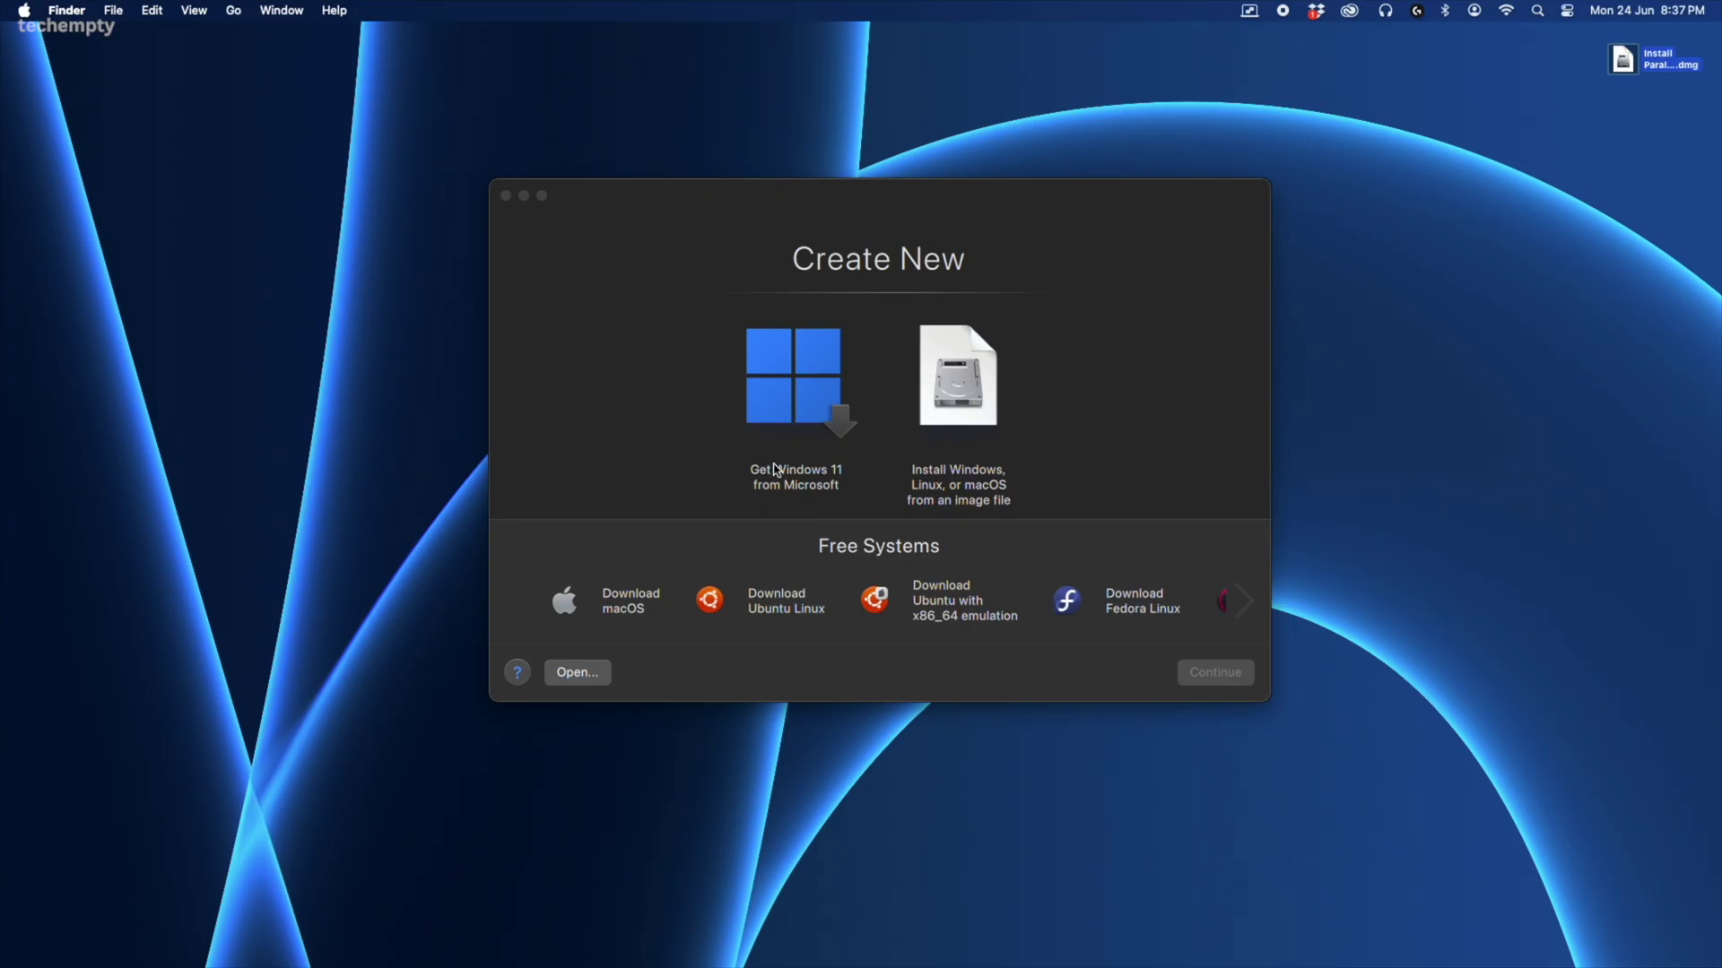
# - Choose Get Windows 11 from Microsoft over an image file and start Install Windows
pyautogui.click(810, 426)
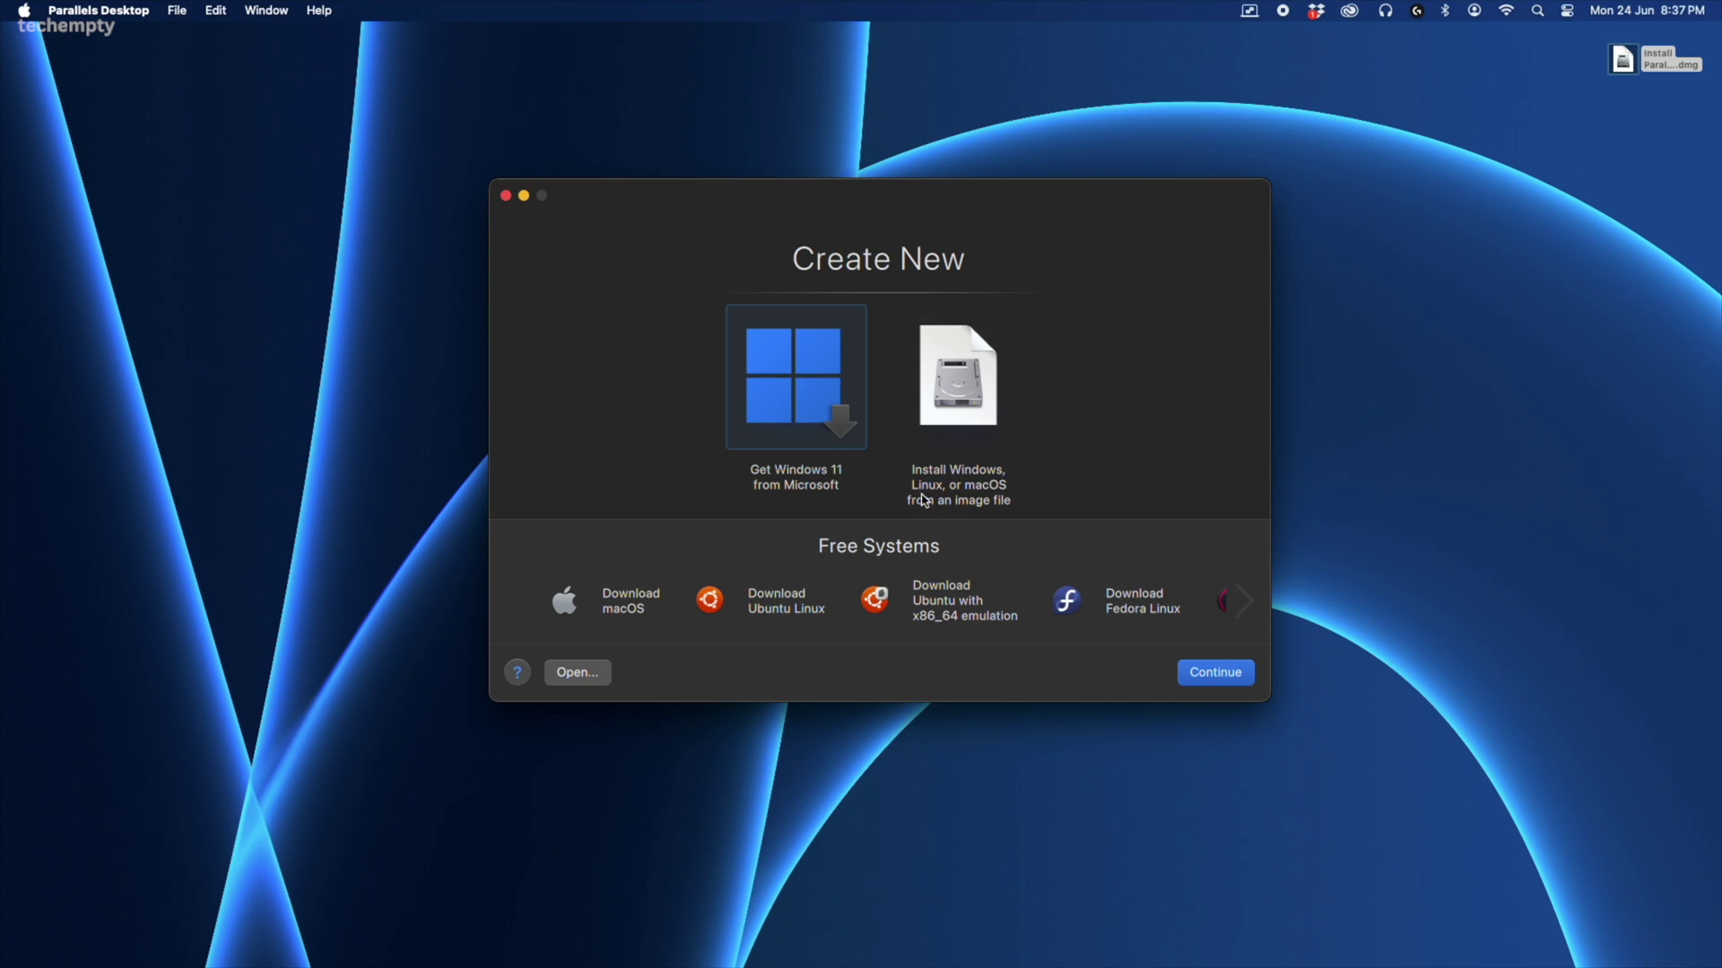
pyautogui.click(971, 424)
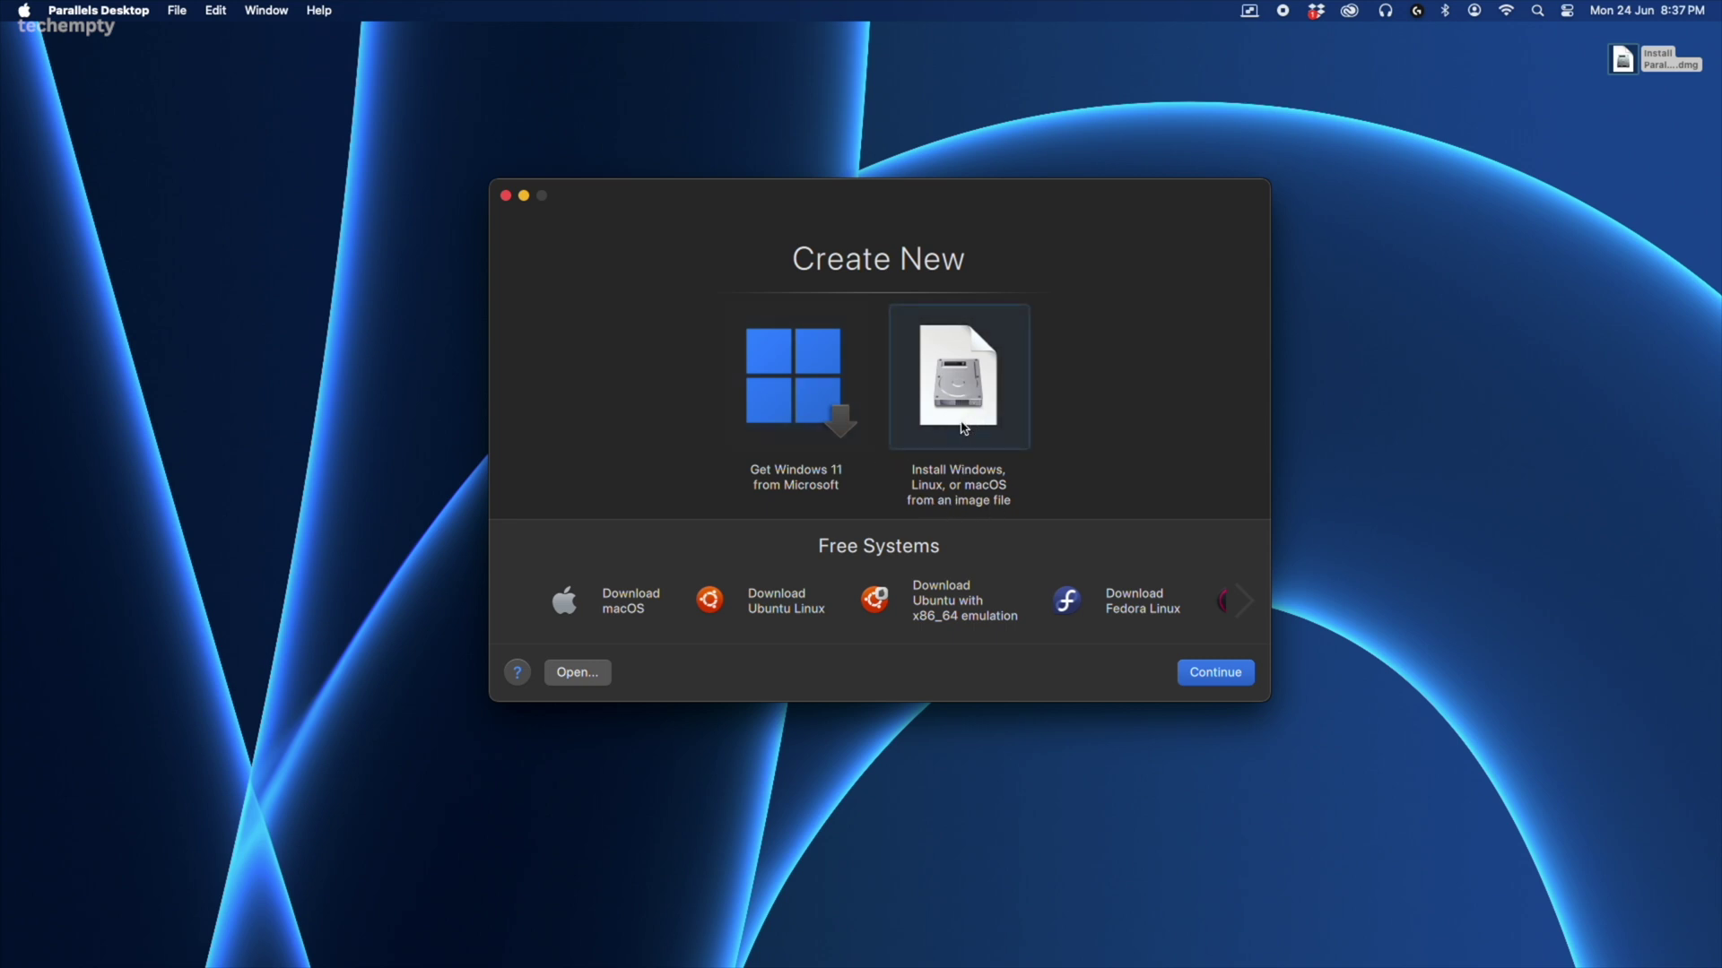
pyautogui.click(798, 420)
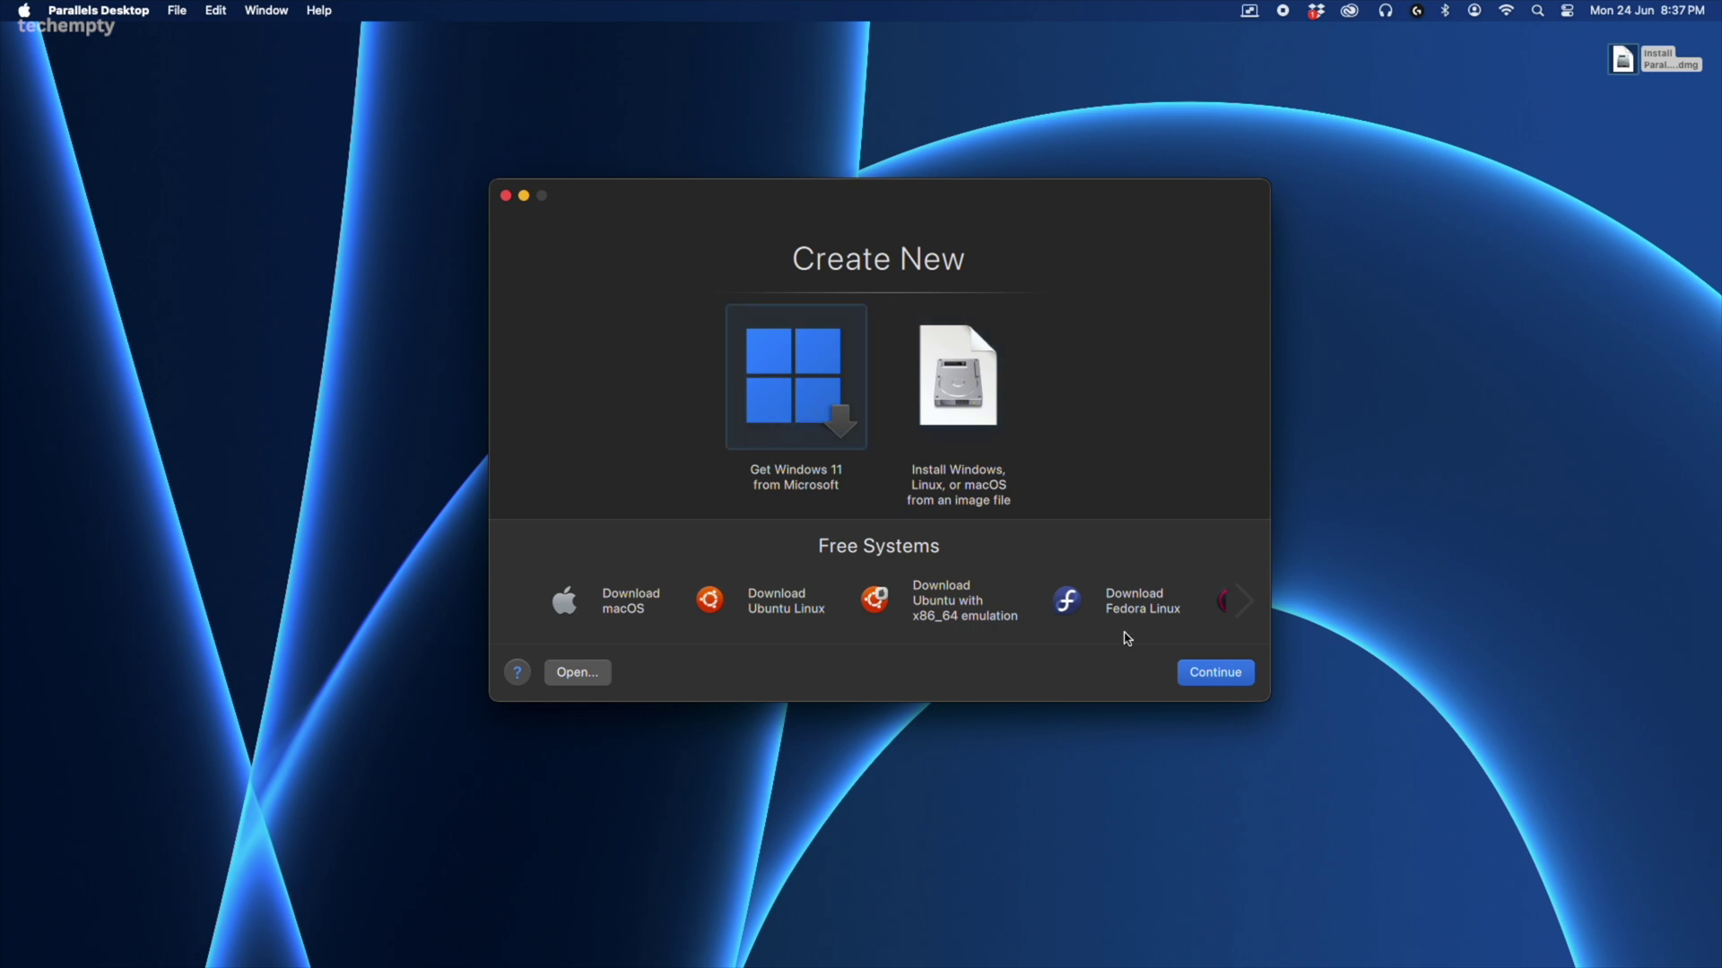
pyautogui.click(1197, 678)
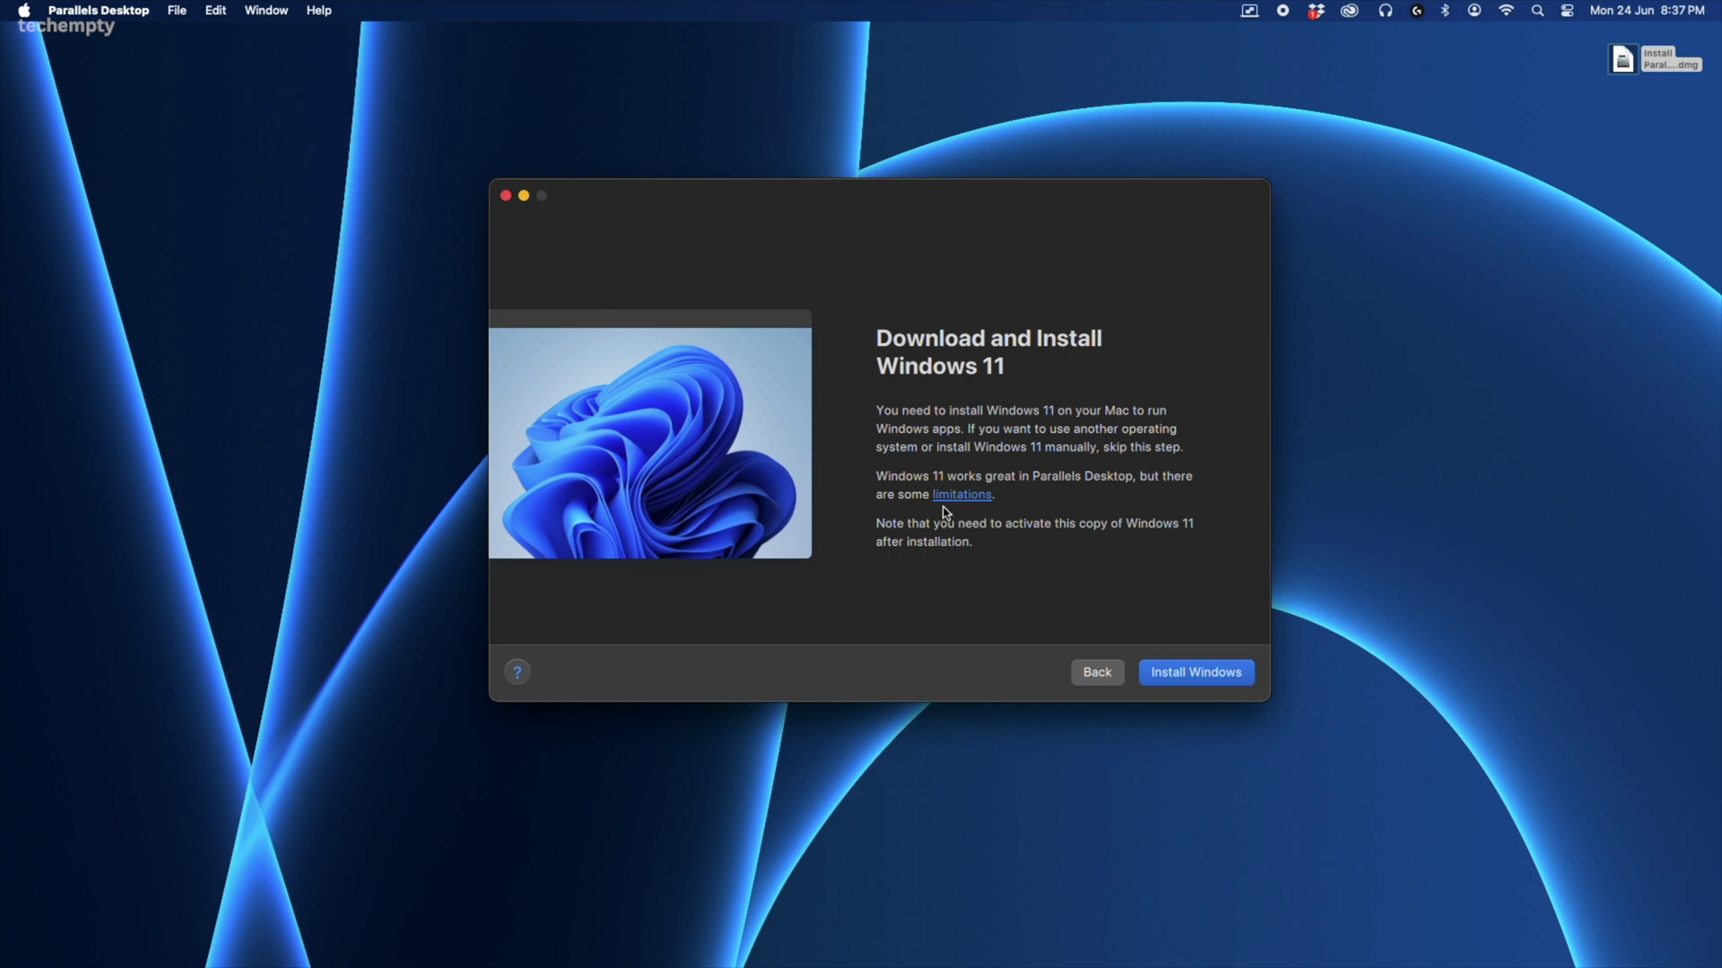
pyautogui.click(1168, 681)
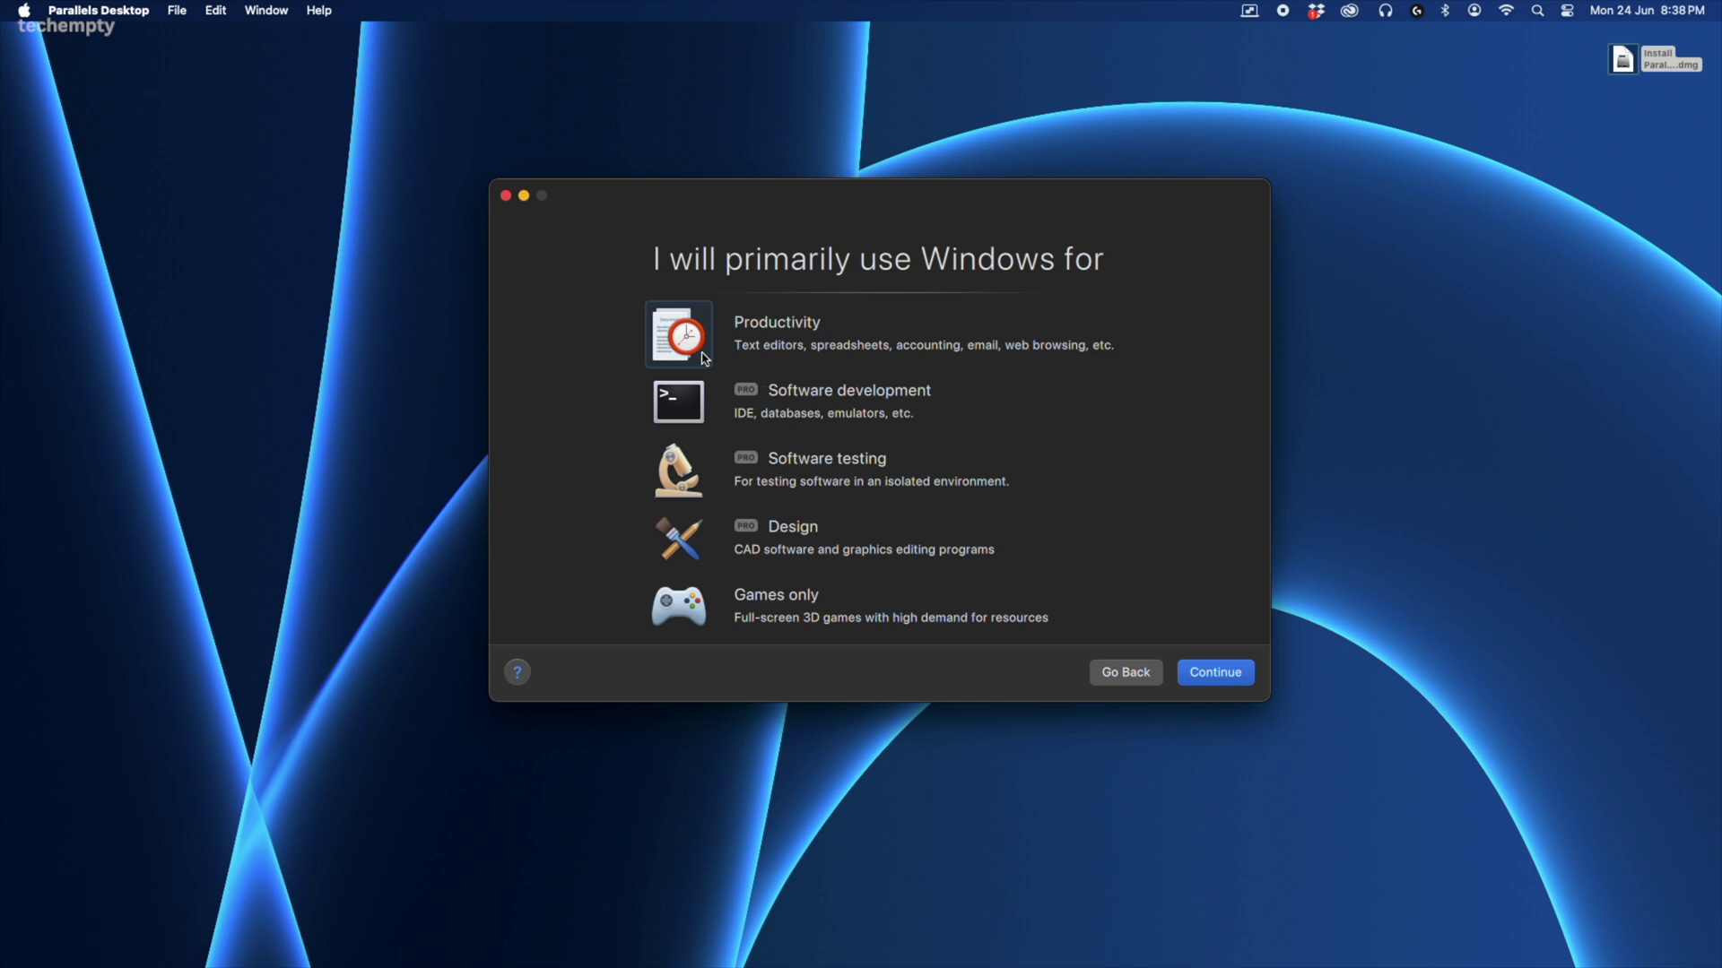
# - Pick Productivity as the usage profile and let the Windows 11 installation complete
pyautogui.click(689, 617)
pyautogui.click(682, 350)
pyautogui.click(1207, 674)
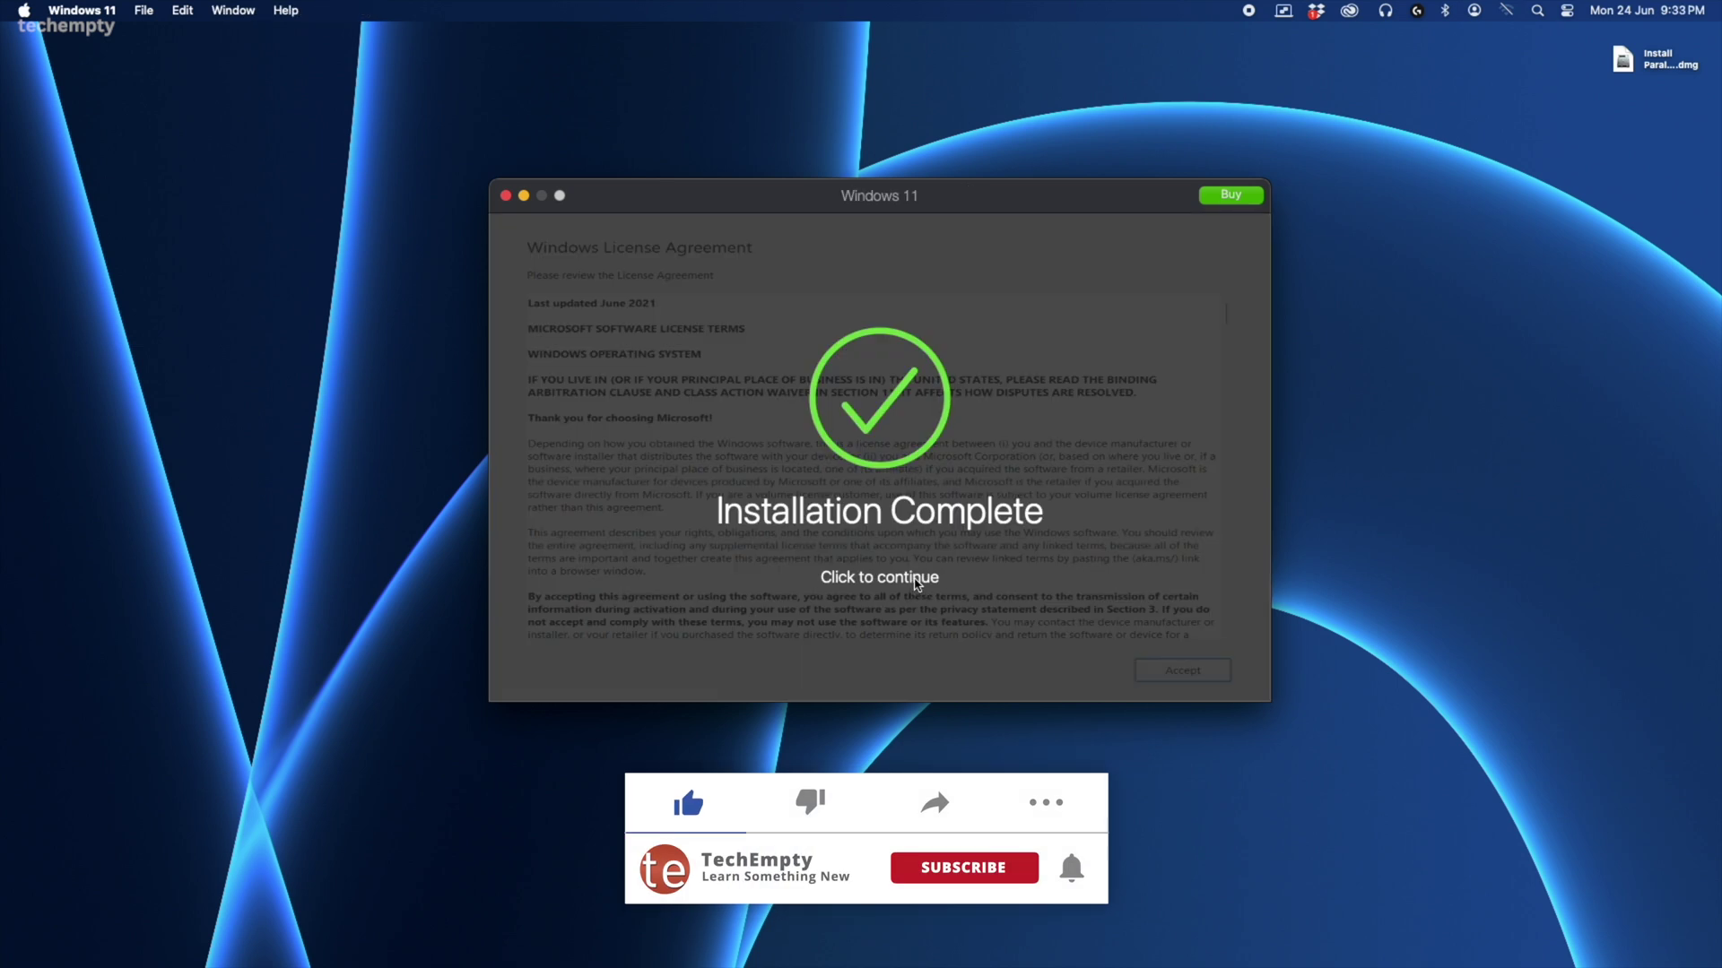
pyautogui.click(917, 584)
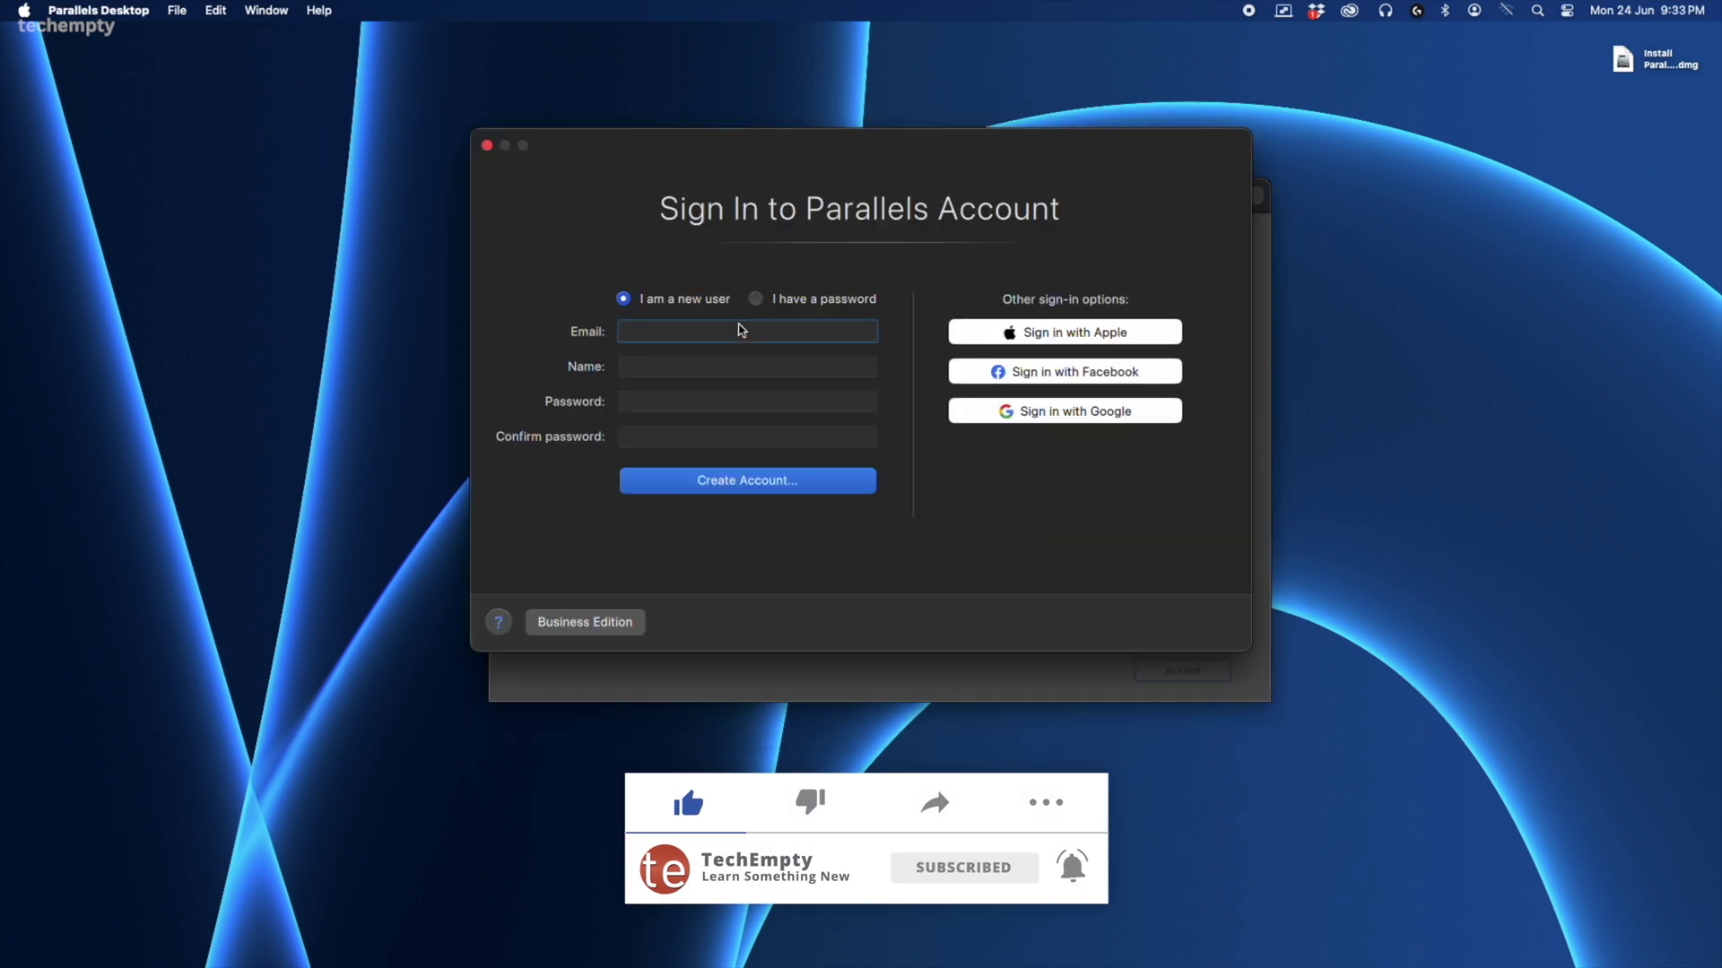
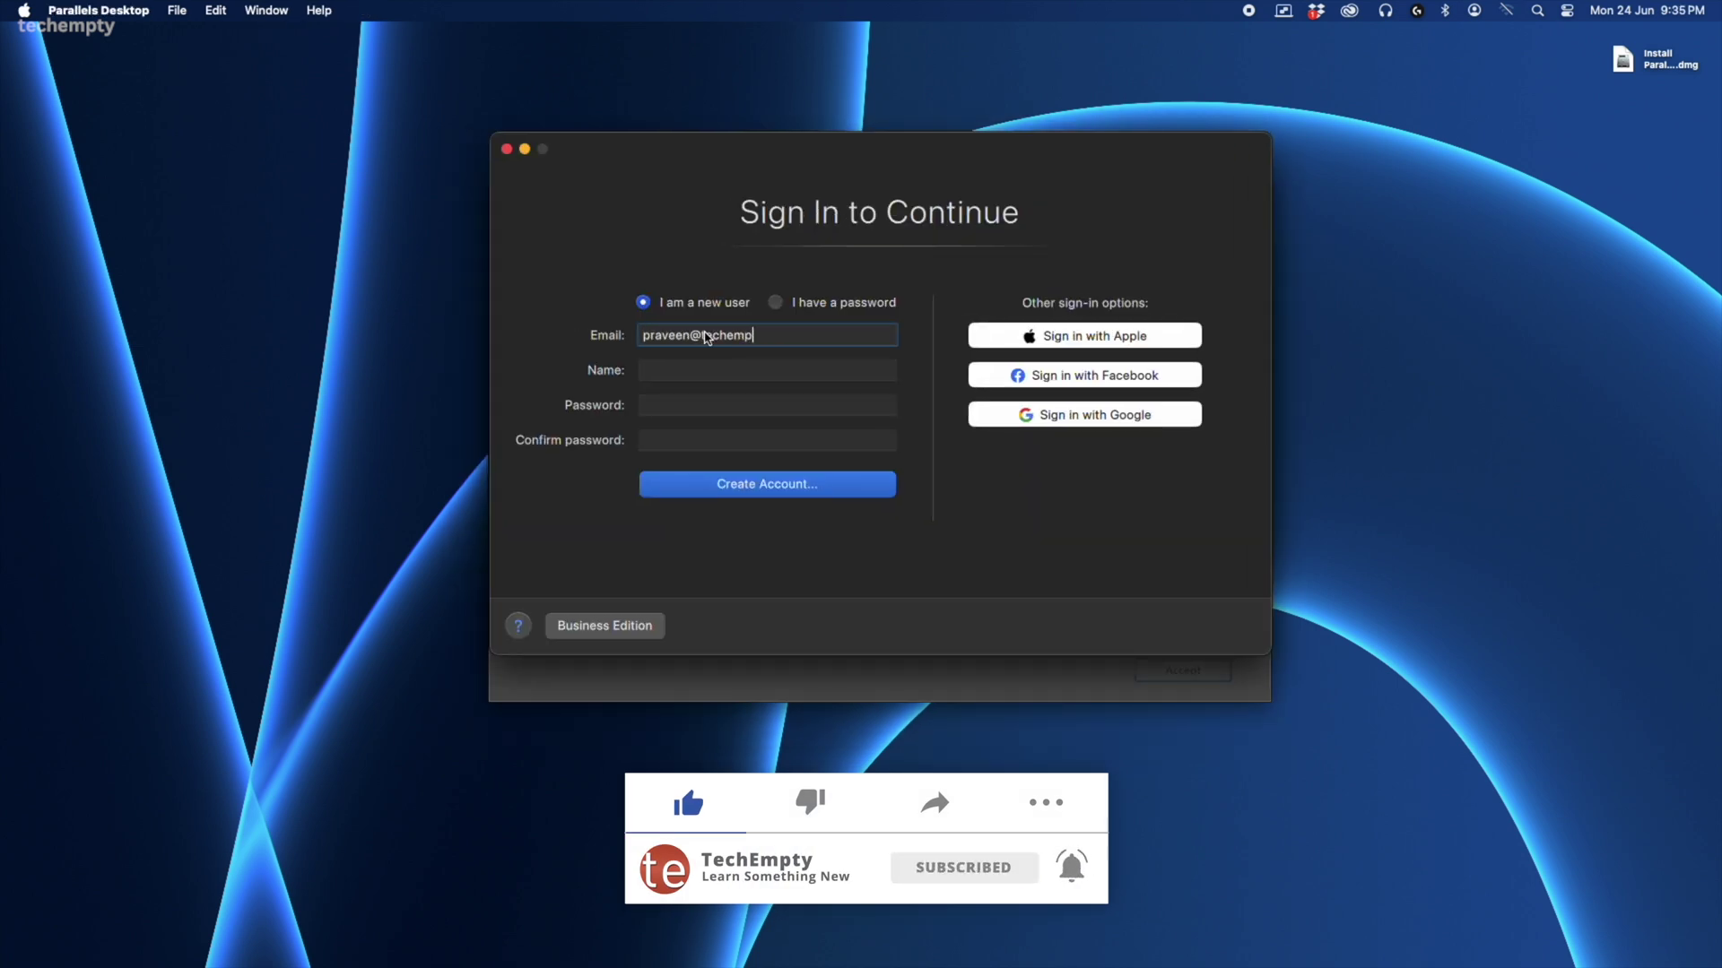
# - Fill in the new account's email, name, password and password confirmation
pyautogui.press('Tab')
pyautogui.press('Tab')
pyautogui.write('•••••••••••')
pyautogui.press('Tab')
pyautogui.write('••••')
# - Create the Parallels account, validate the trial activation key, and dismiss the completion notice
pyautogui.click(729, 486)
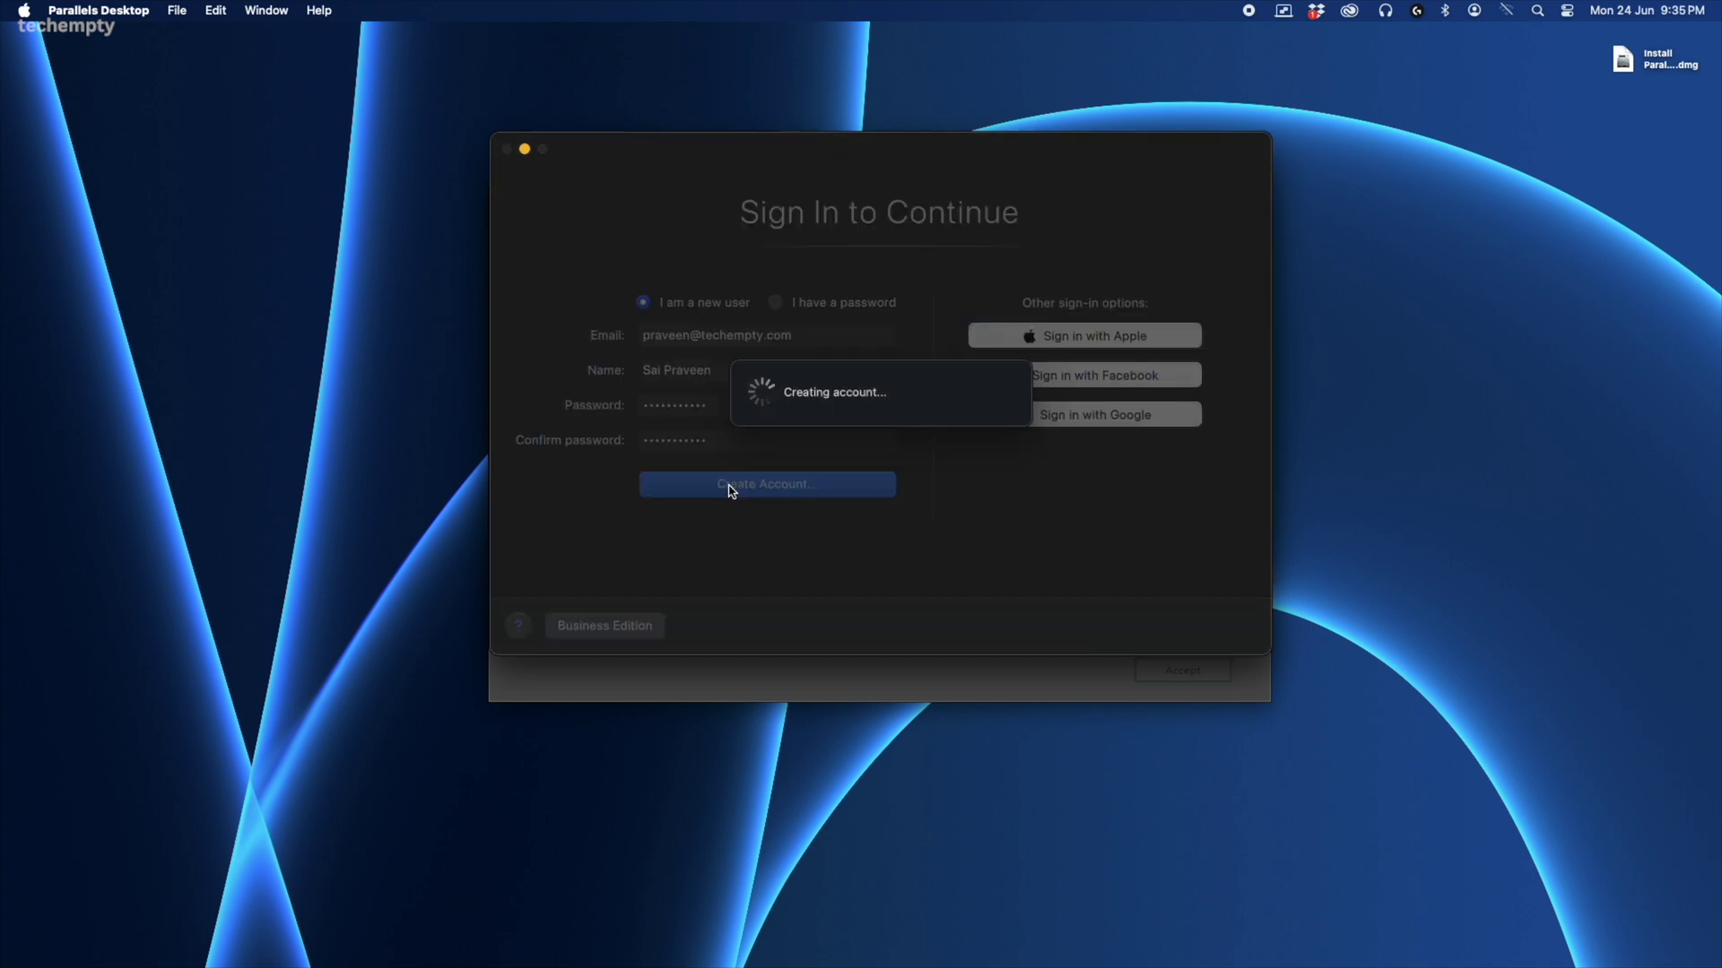
pyautogui.press('super+v')
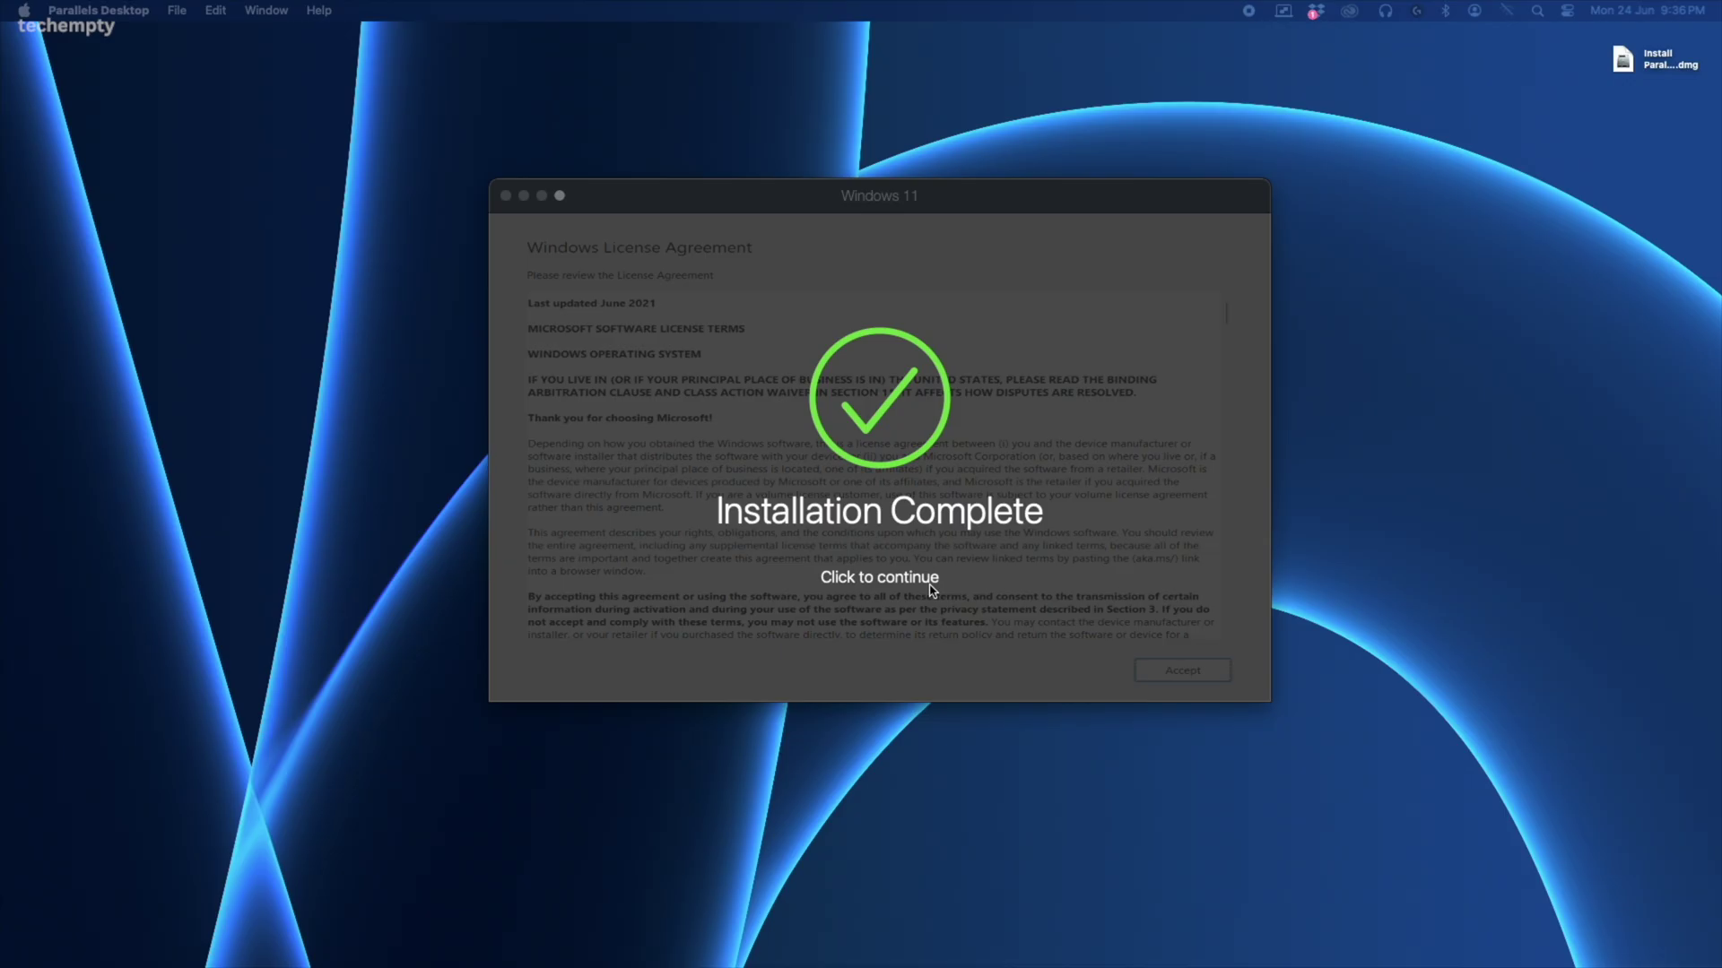
pyautogui.click(952, 595)
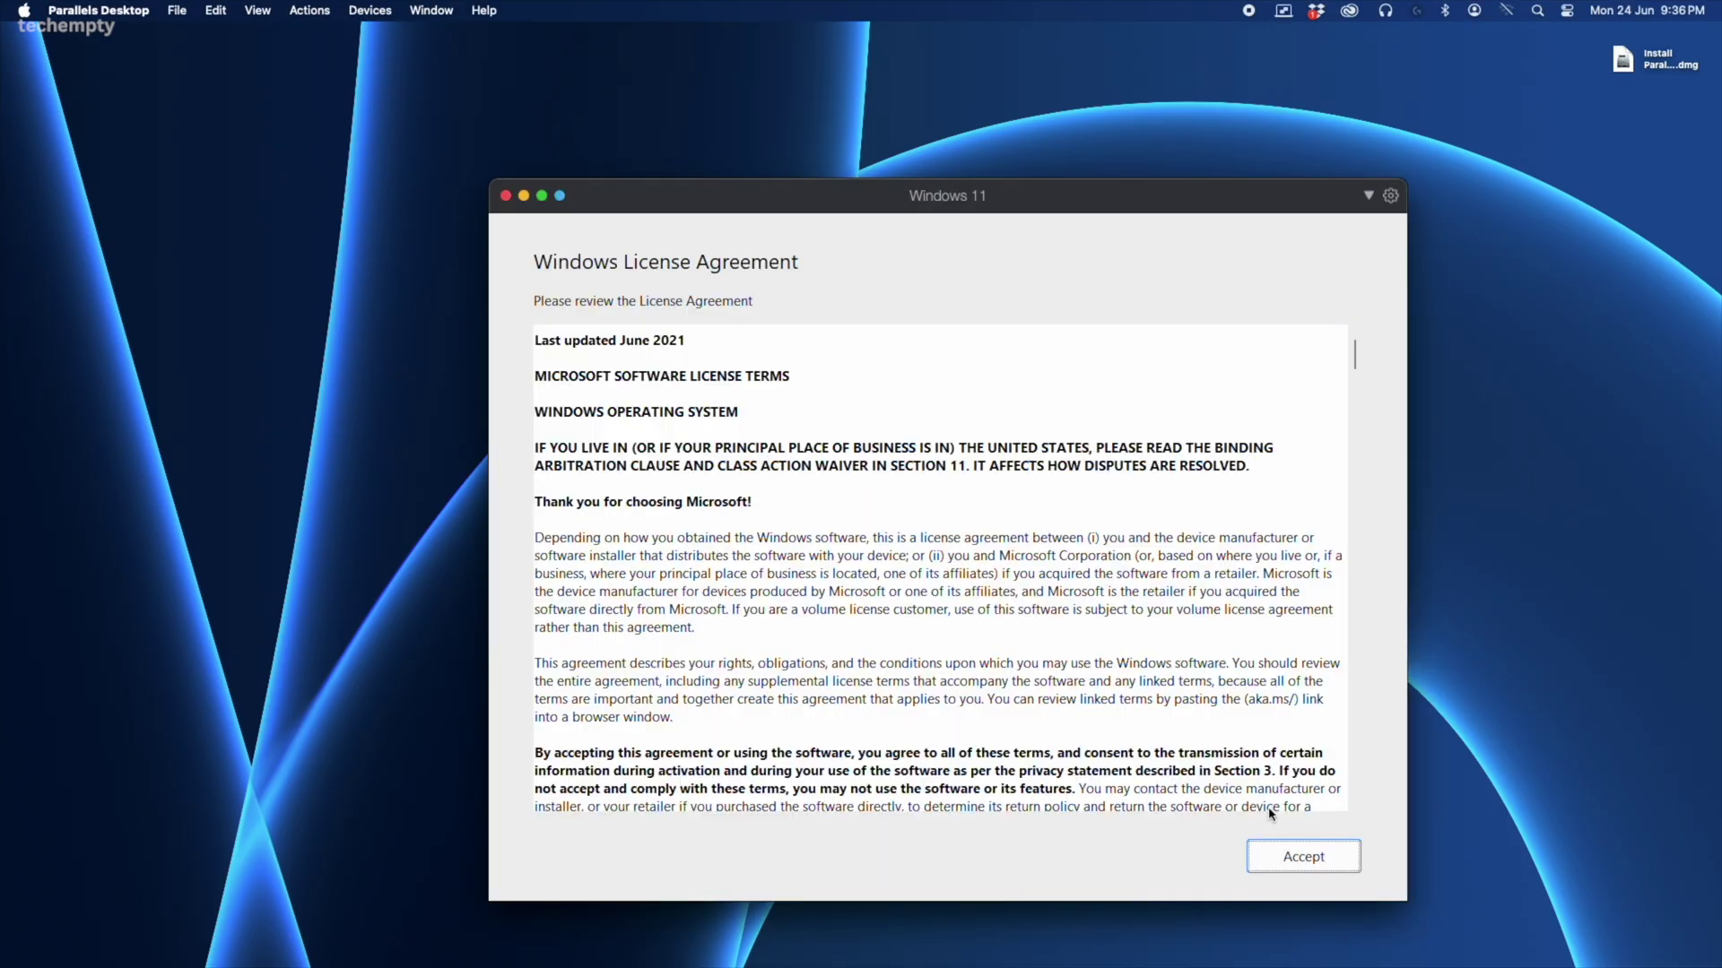
# - Accept the Windows license agreement
pyautogui.click(1279, 854)
pyautogui.click(1301, 860)
pyautogui.click(1296, 863)
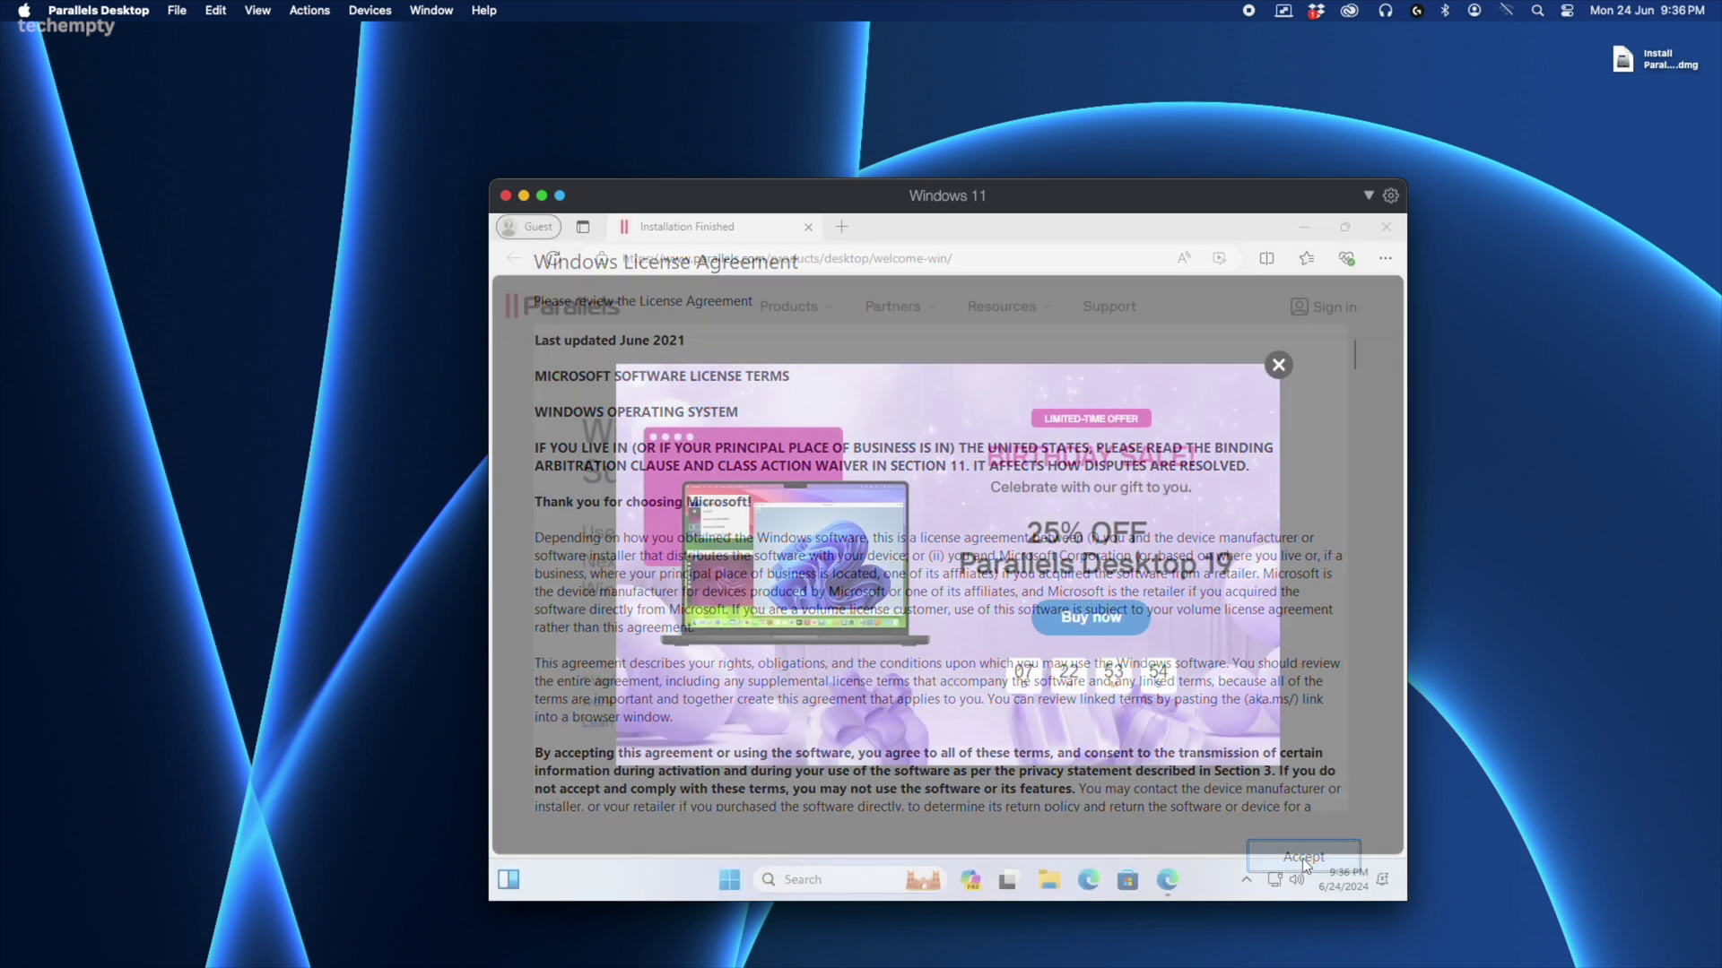
# - Close the discount offer and the Edge welcome page, then move the Windows 11 window up-left
pyautogui.click(1280, 367)
pyautogui.click(1386, 227)
pyautogui.moveTo(1202, 204); pyautogui.dragTo(1099, 84)
pyautogui.click(915, 456)
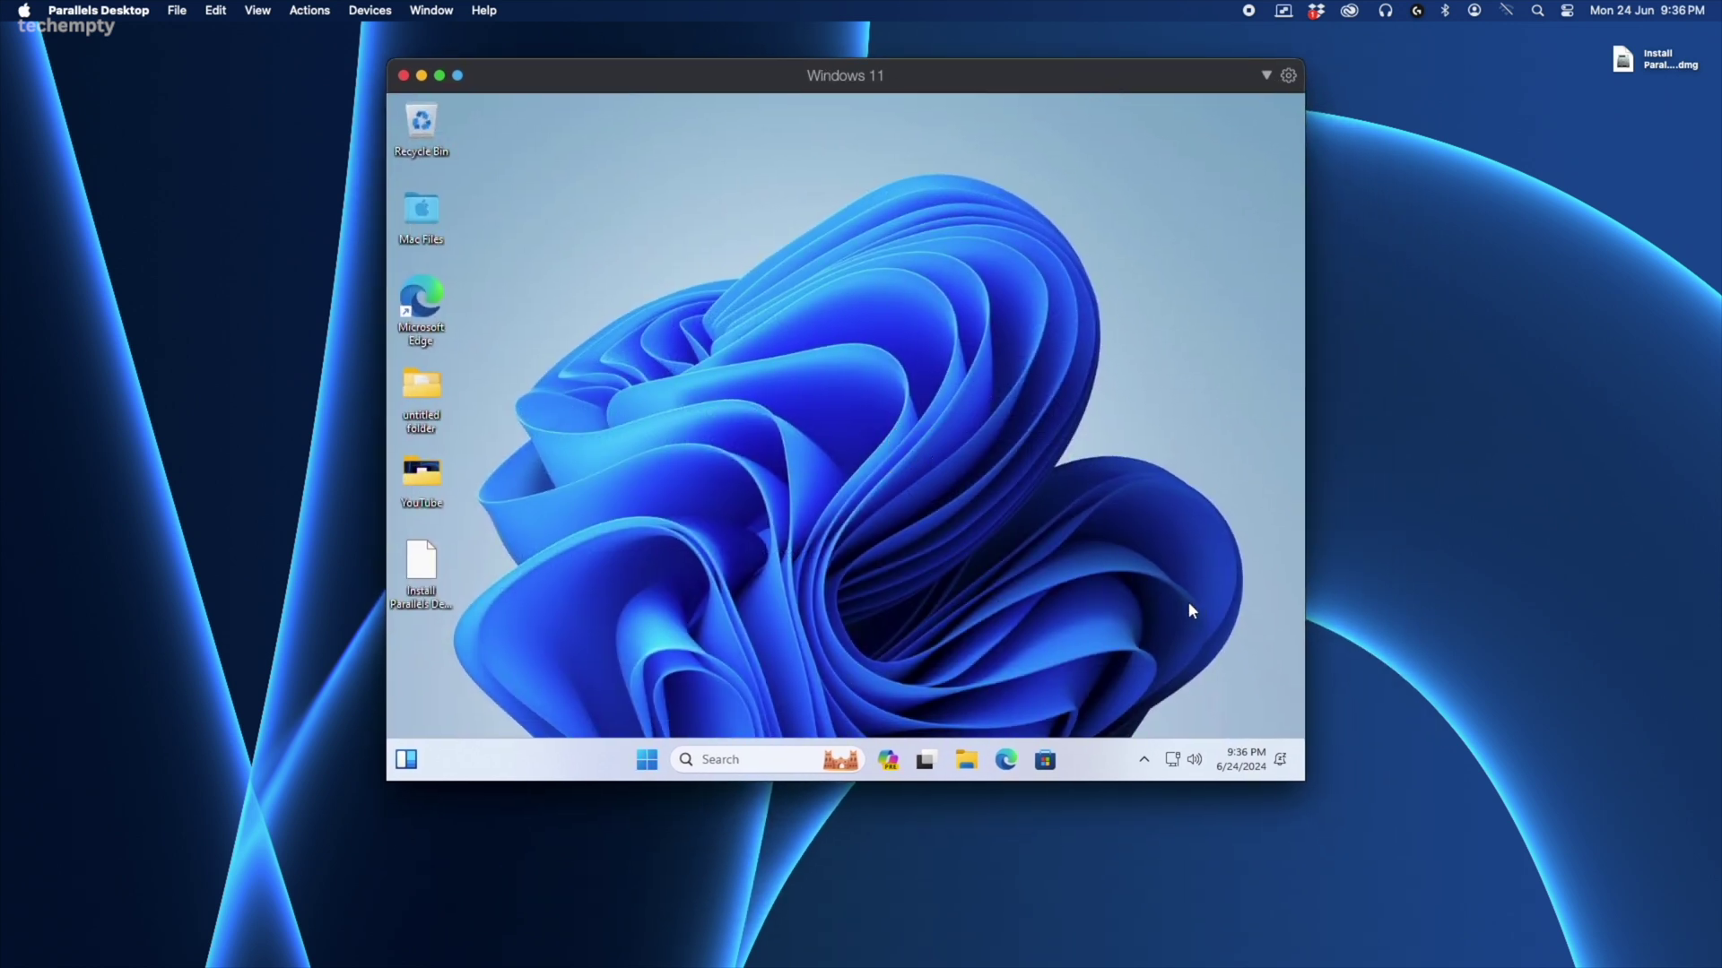
pyautogui.click(1286, 78)
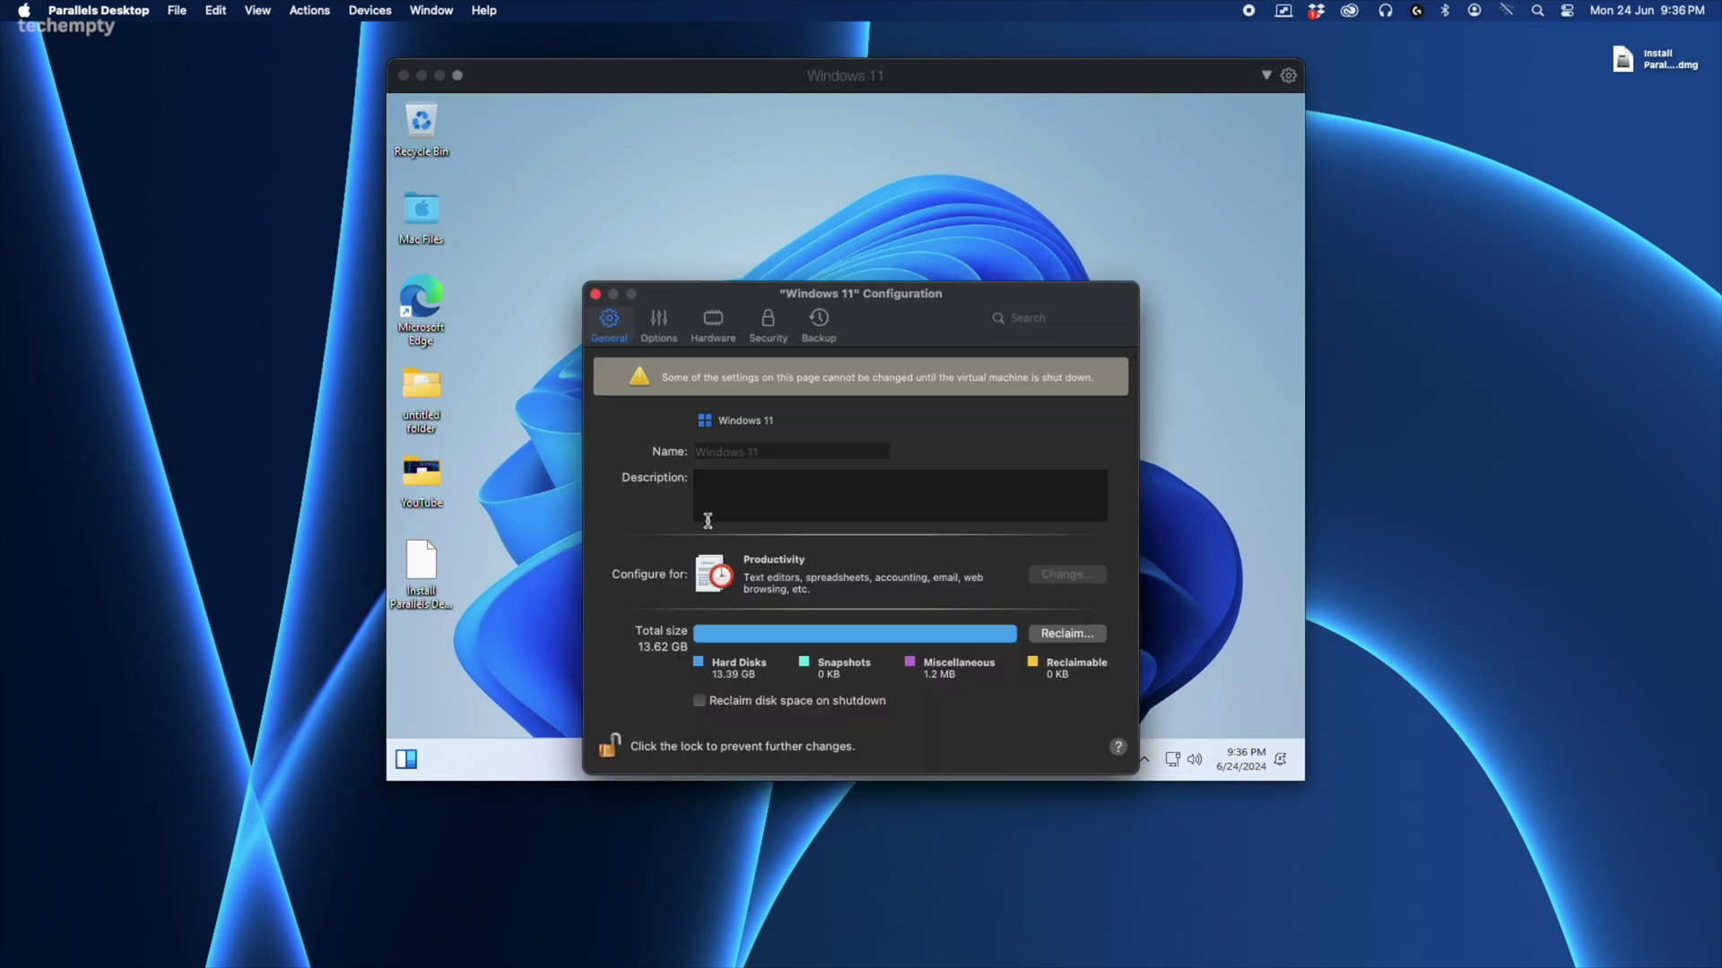
# - Enable Reclaim disk space on shutdown, then review the Options, Hardware, Security and Backup tabs
pyautogui.click(699, 701)
pyautogui.click(659, 327)
pyautogui.click(713, 325)
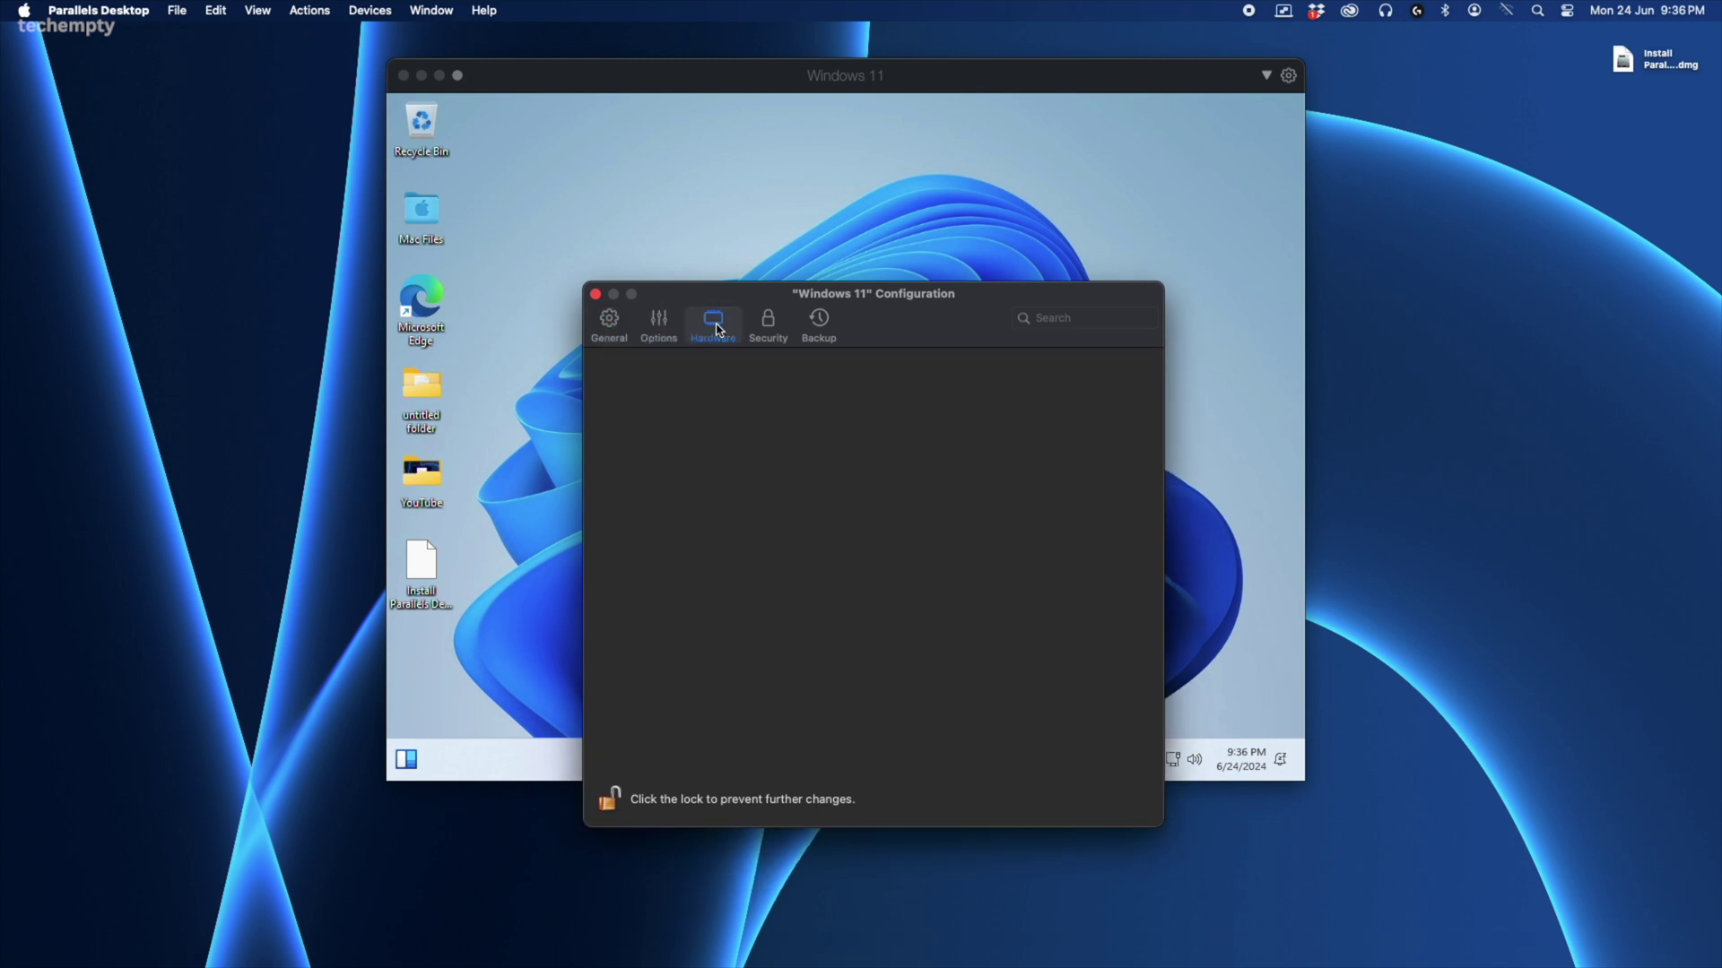
pyautogui.click(753, 337)
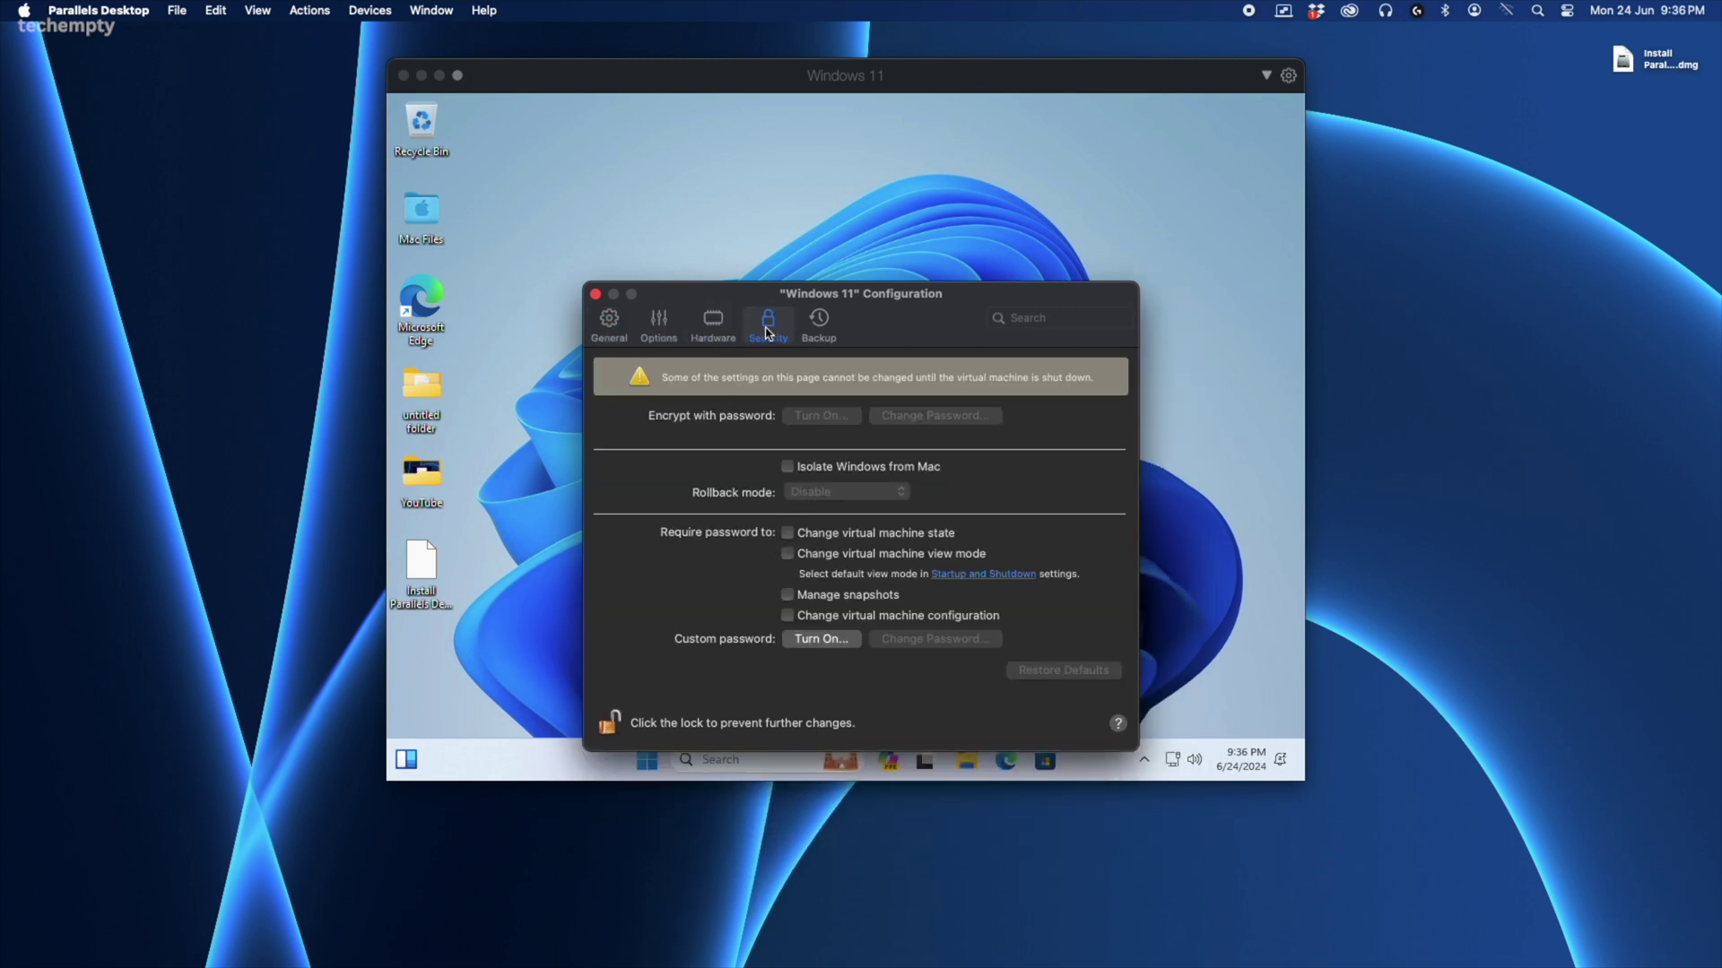
pyautogui.click(810, 340)
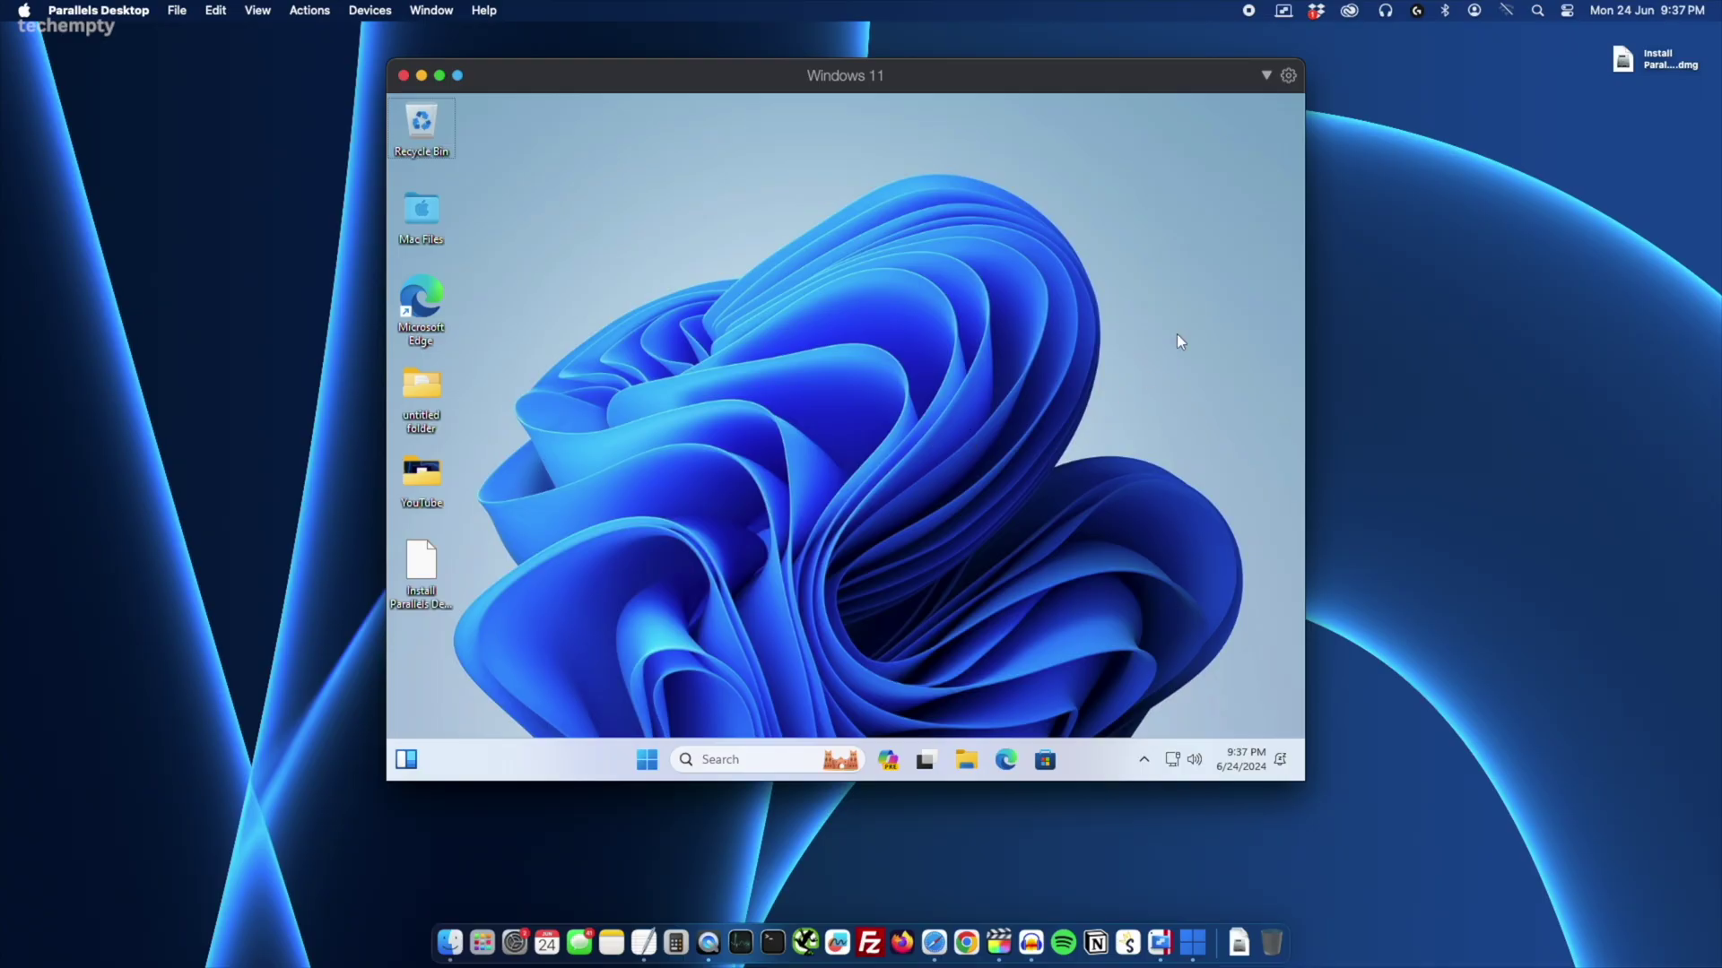
# - Choose View > Enter Coherence from the Parallels menu-bar menu
pyautogui.click(1283, 13)
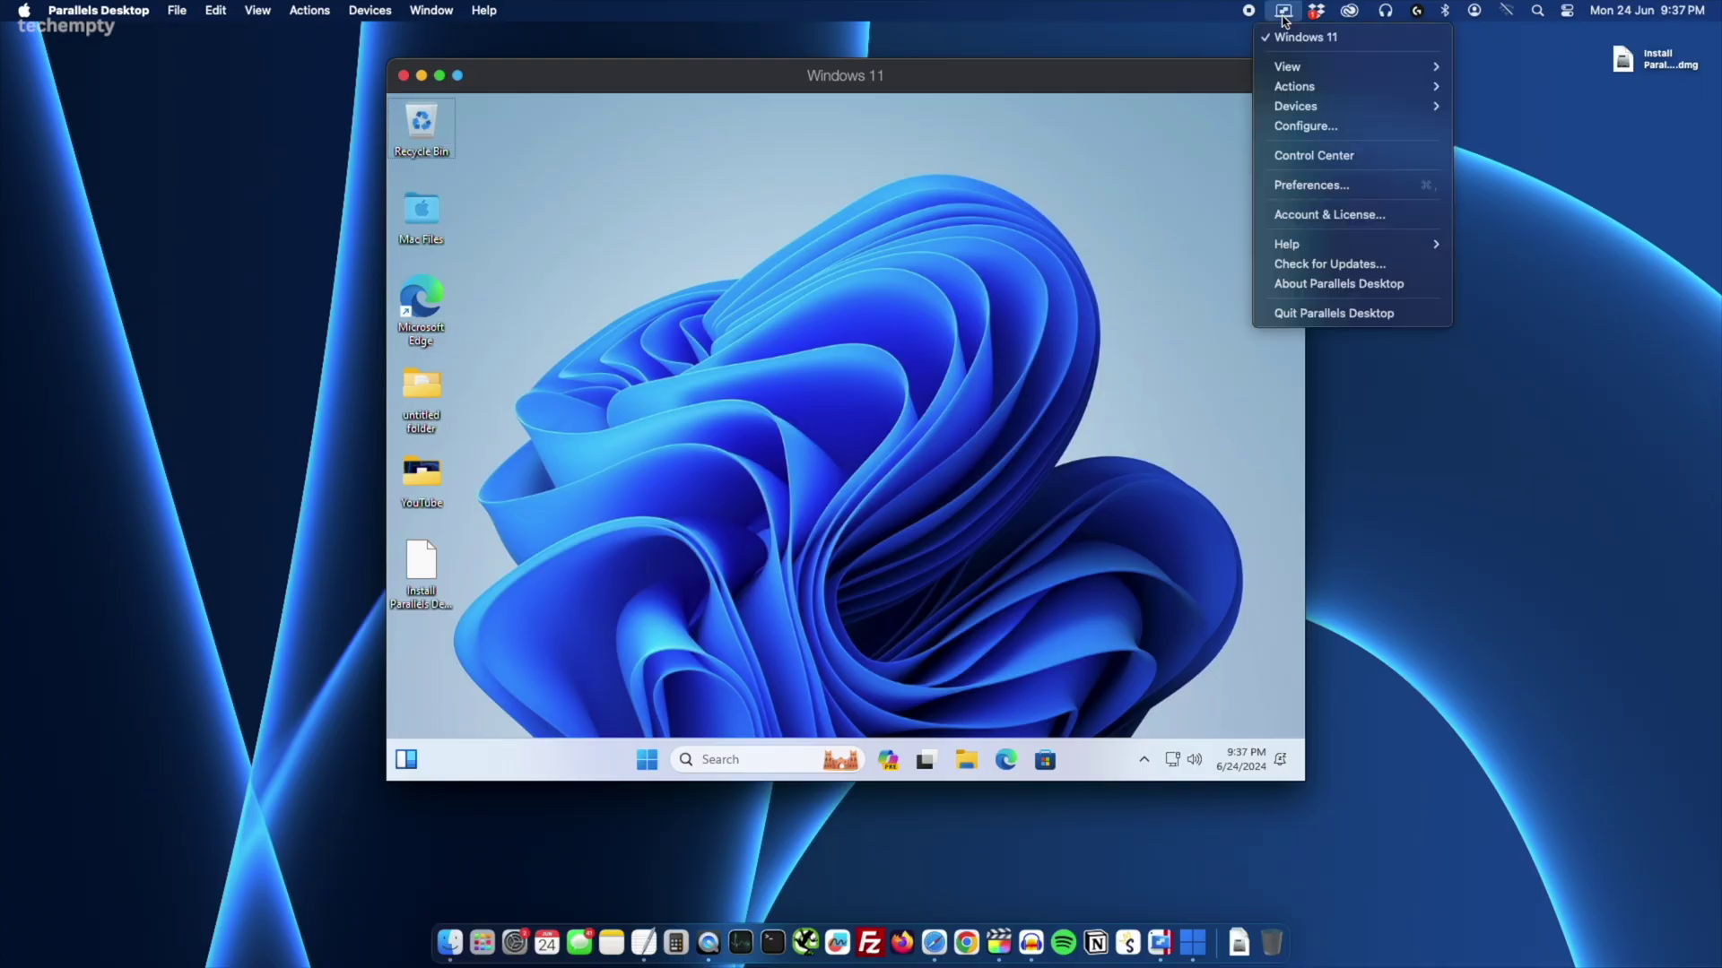
pyautogui.moveTo(1280, 74)
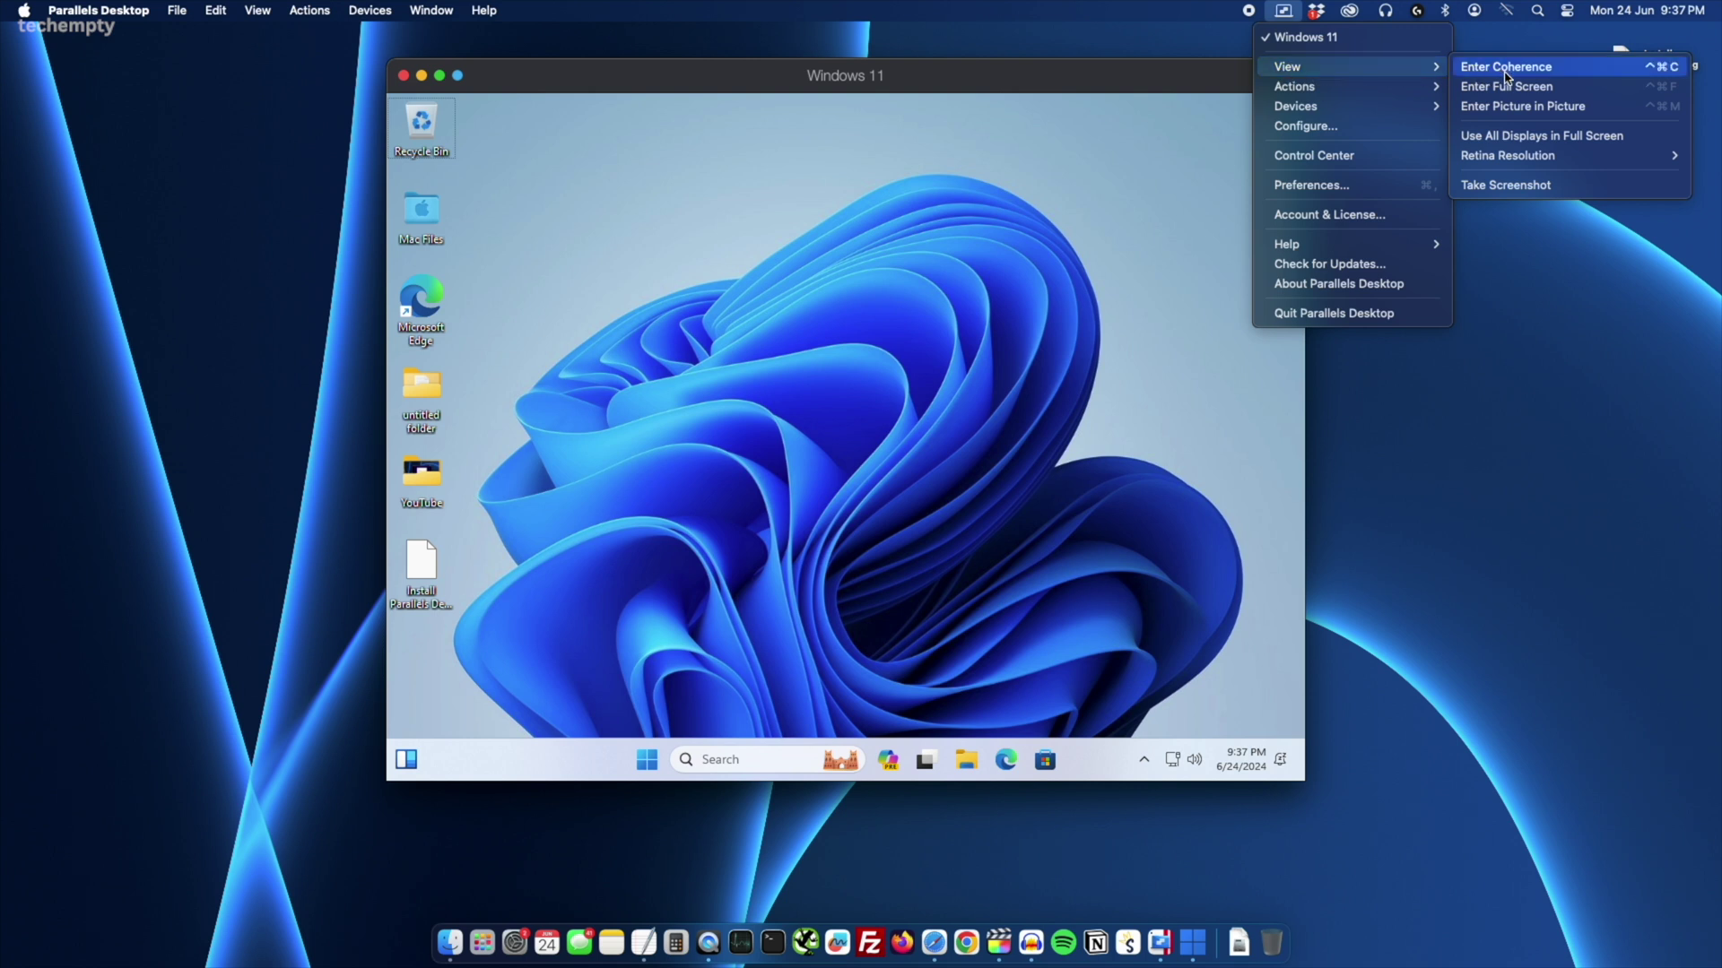
pyautogui.click(531, 79)
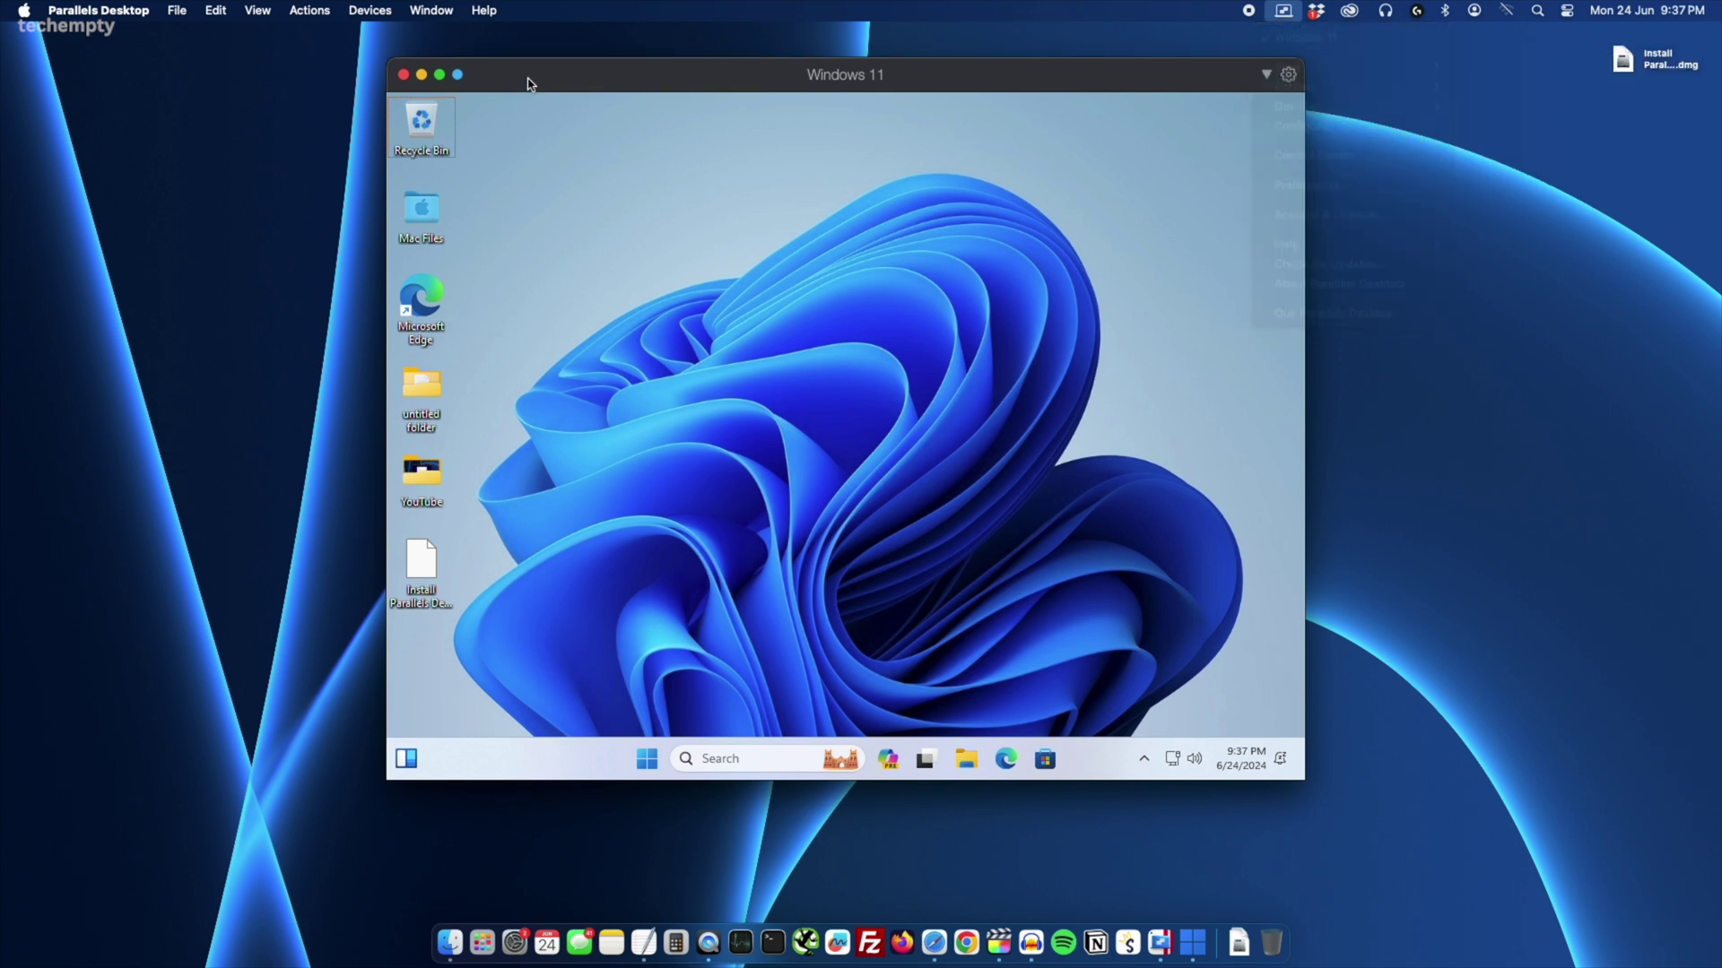
pyautogui.click(457, 75)
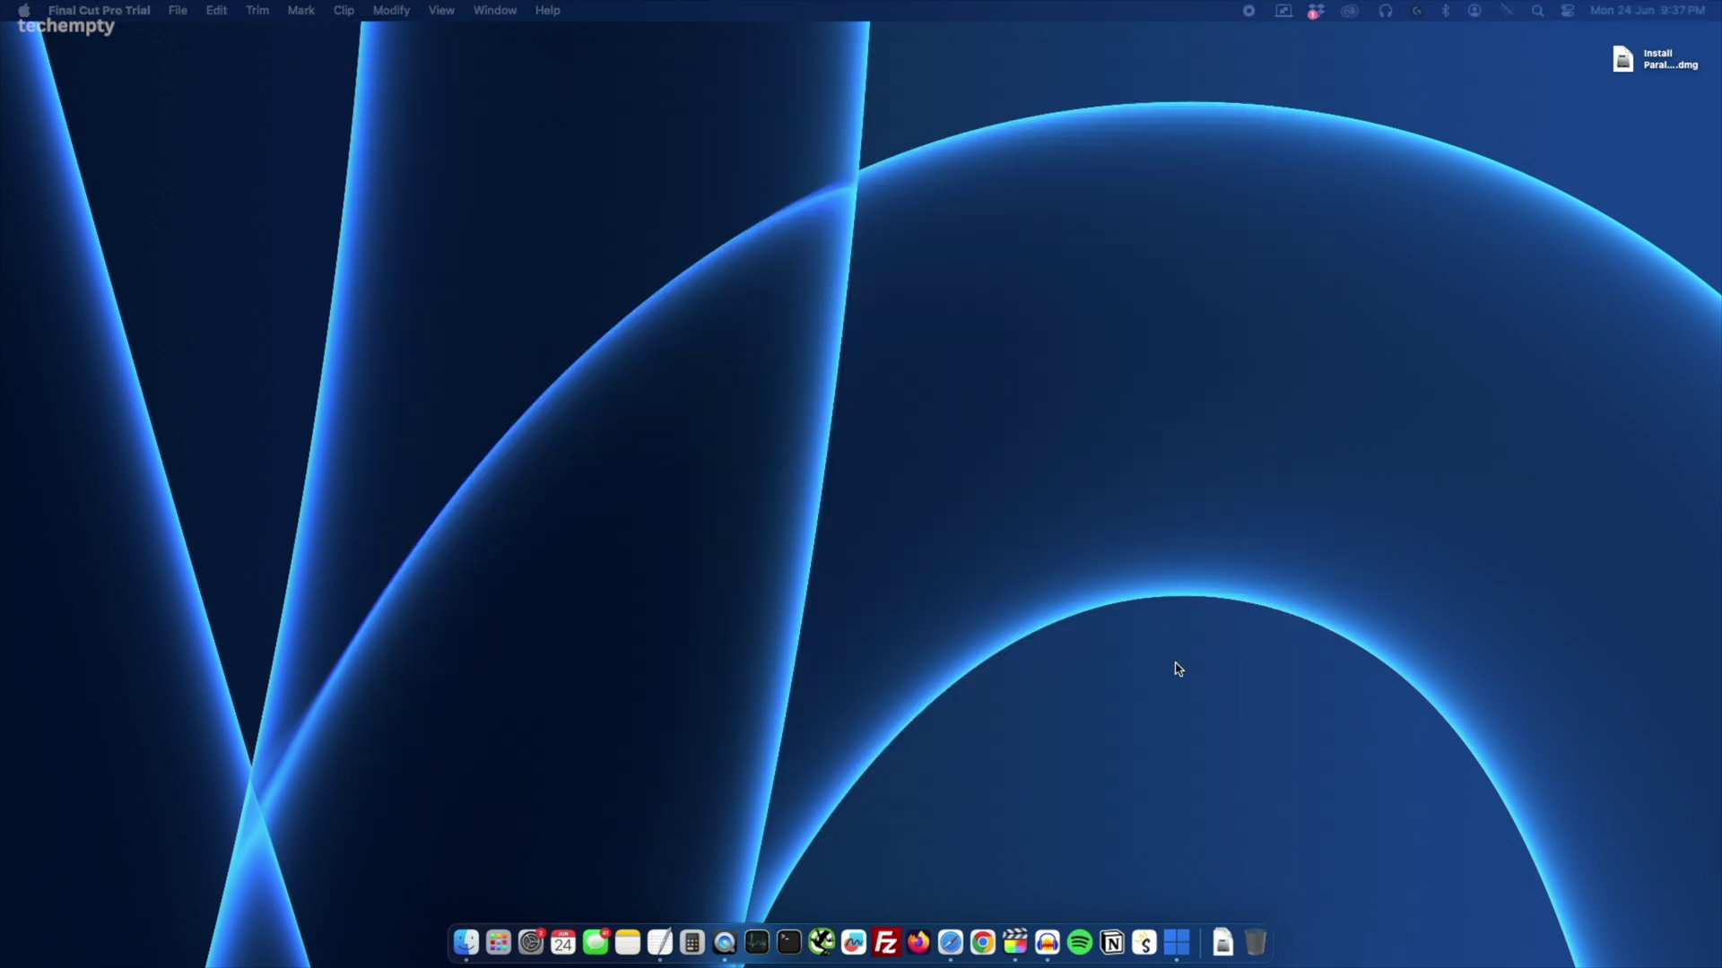
# - Launch File Explorer from the Windows Start menu, then browse the All apps list
pyautogui.click(1176, 941)
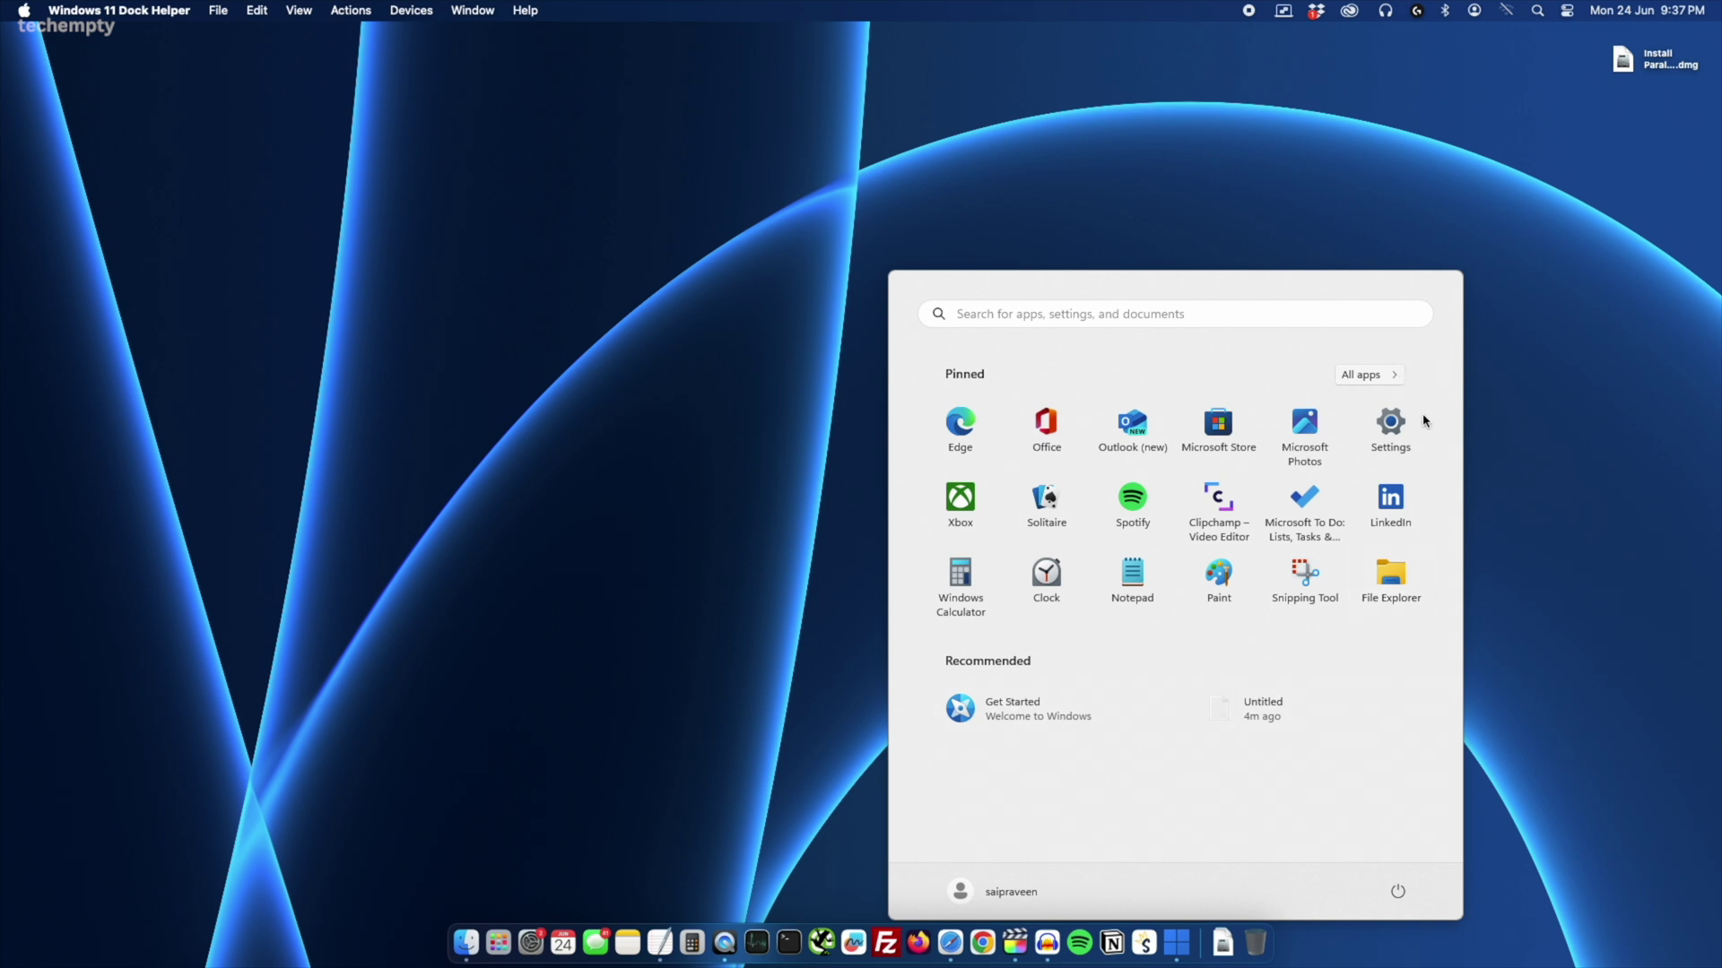
pyautogui.click(1391, 583)
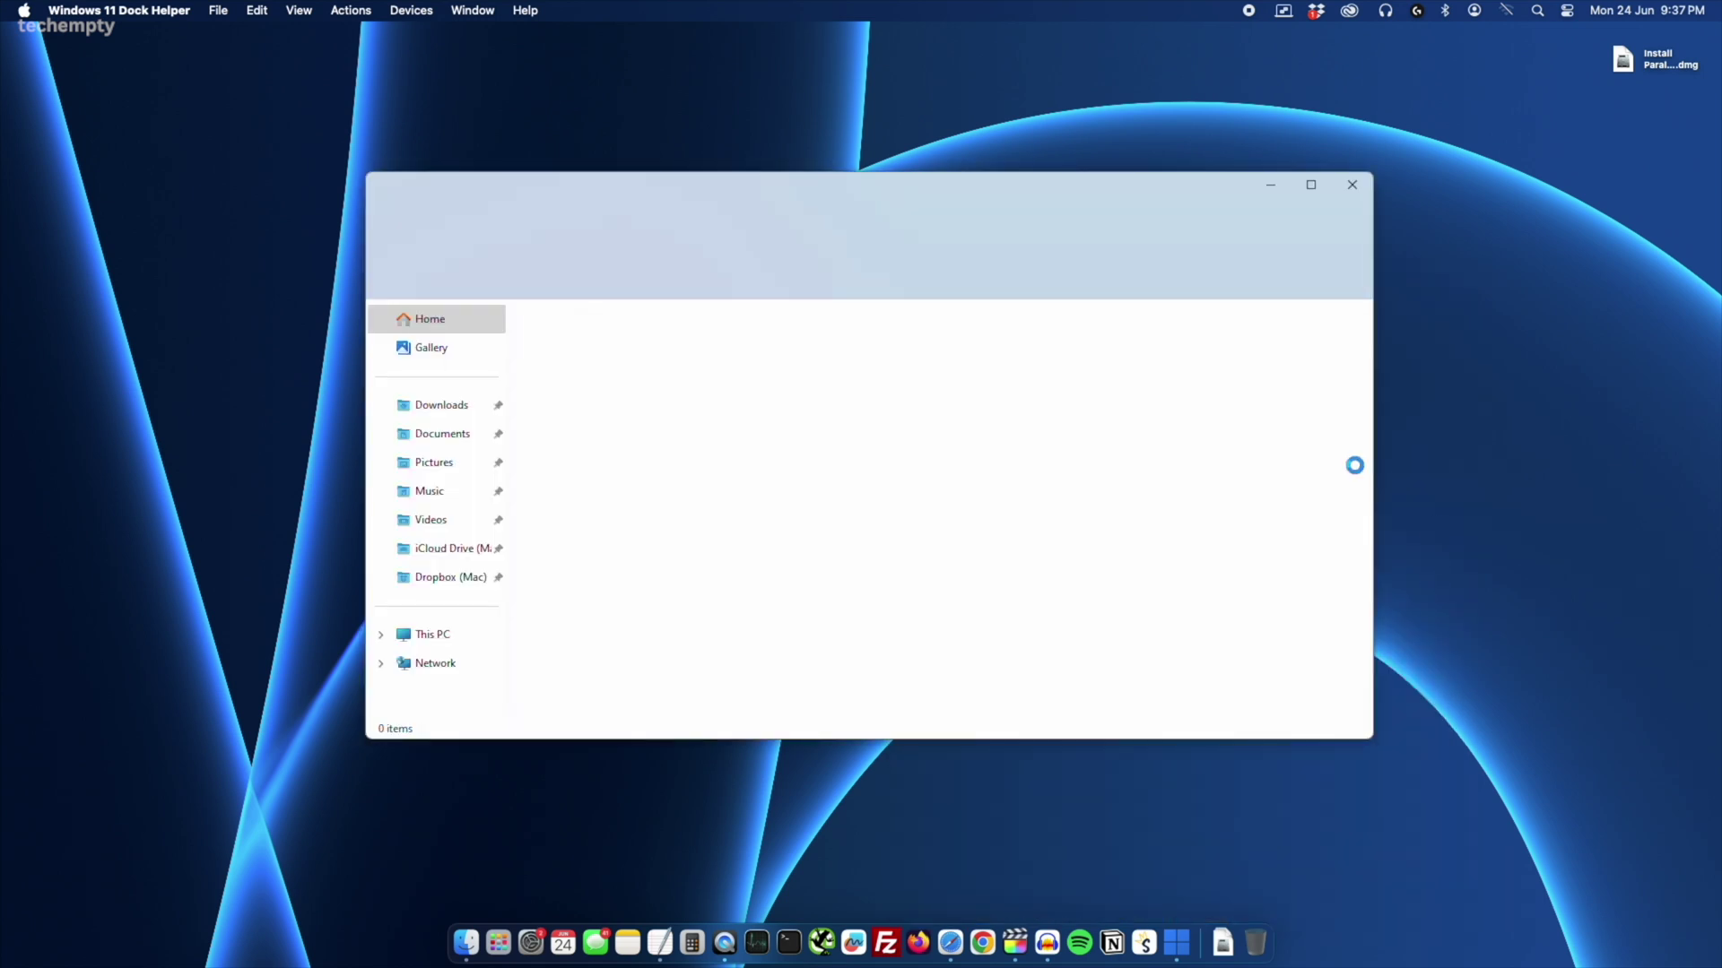
pyautogui.click(1161, 941)
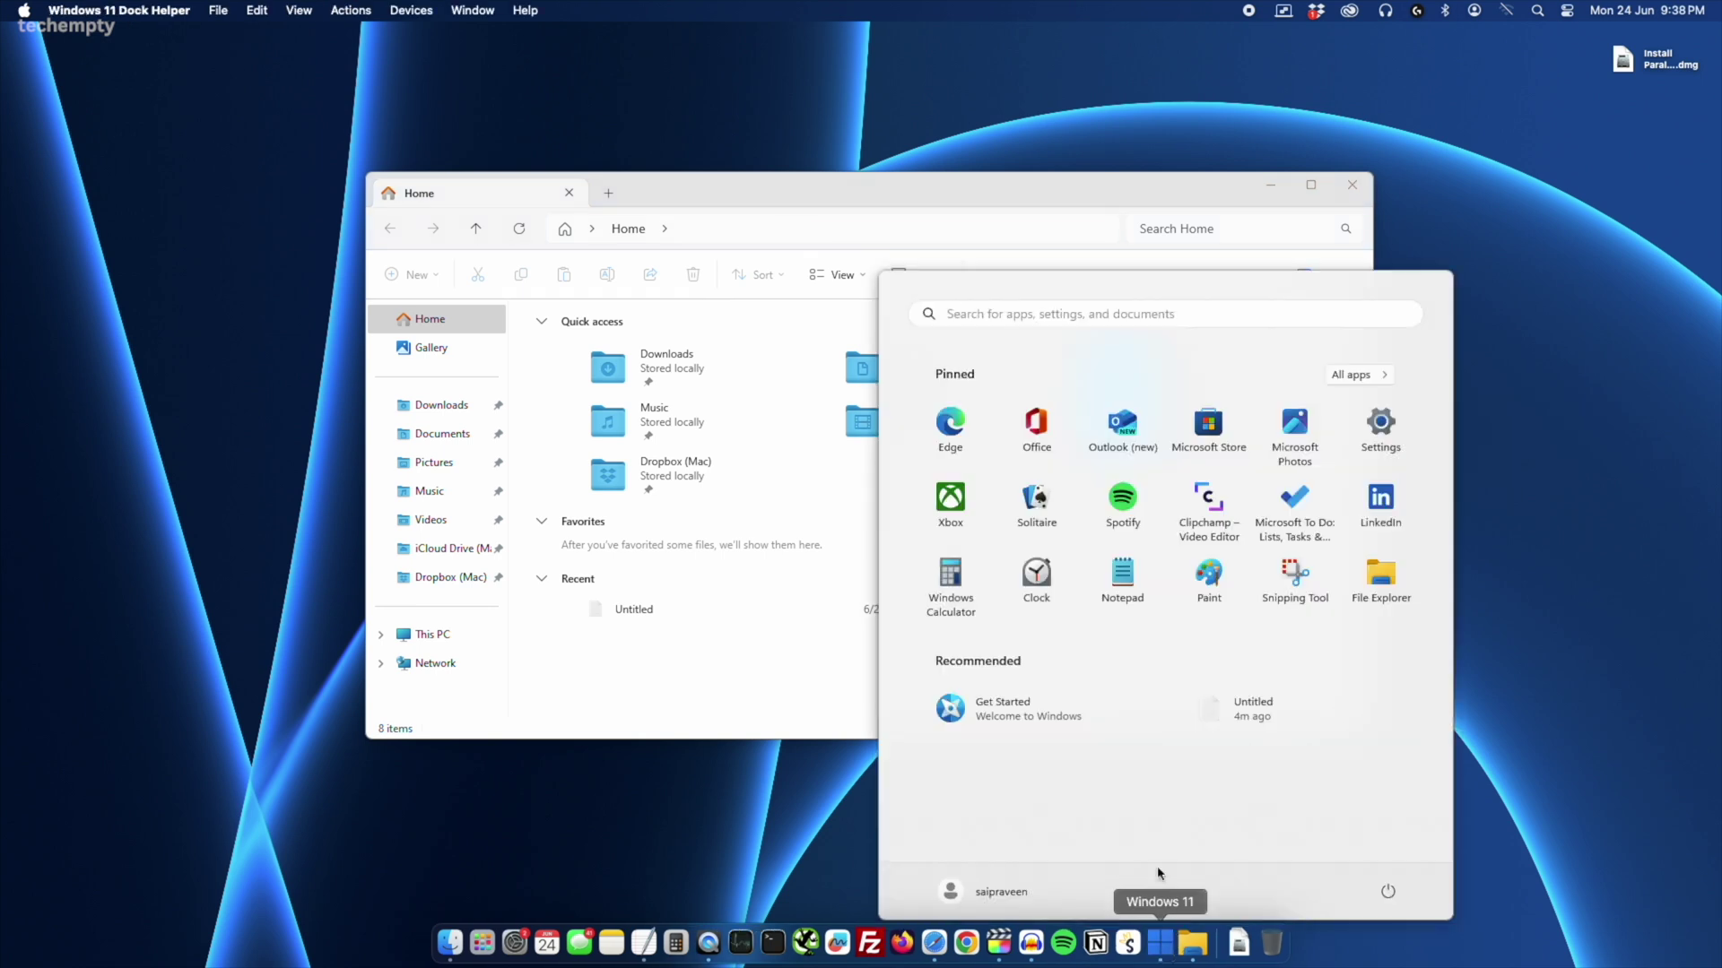
pyautogui.click(1369, 380)
pyautogui.scroll(-10, 1246, 476)
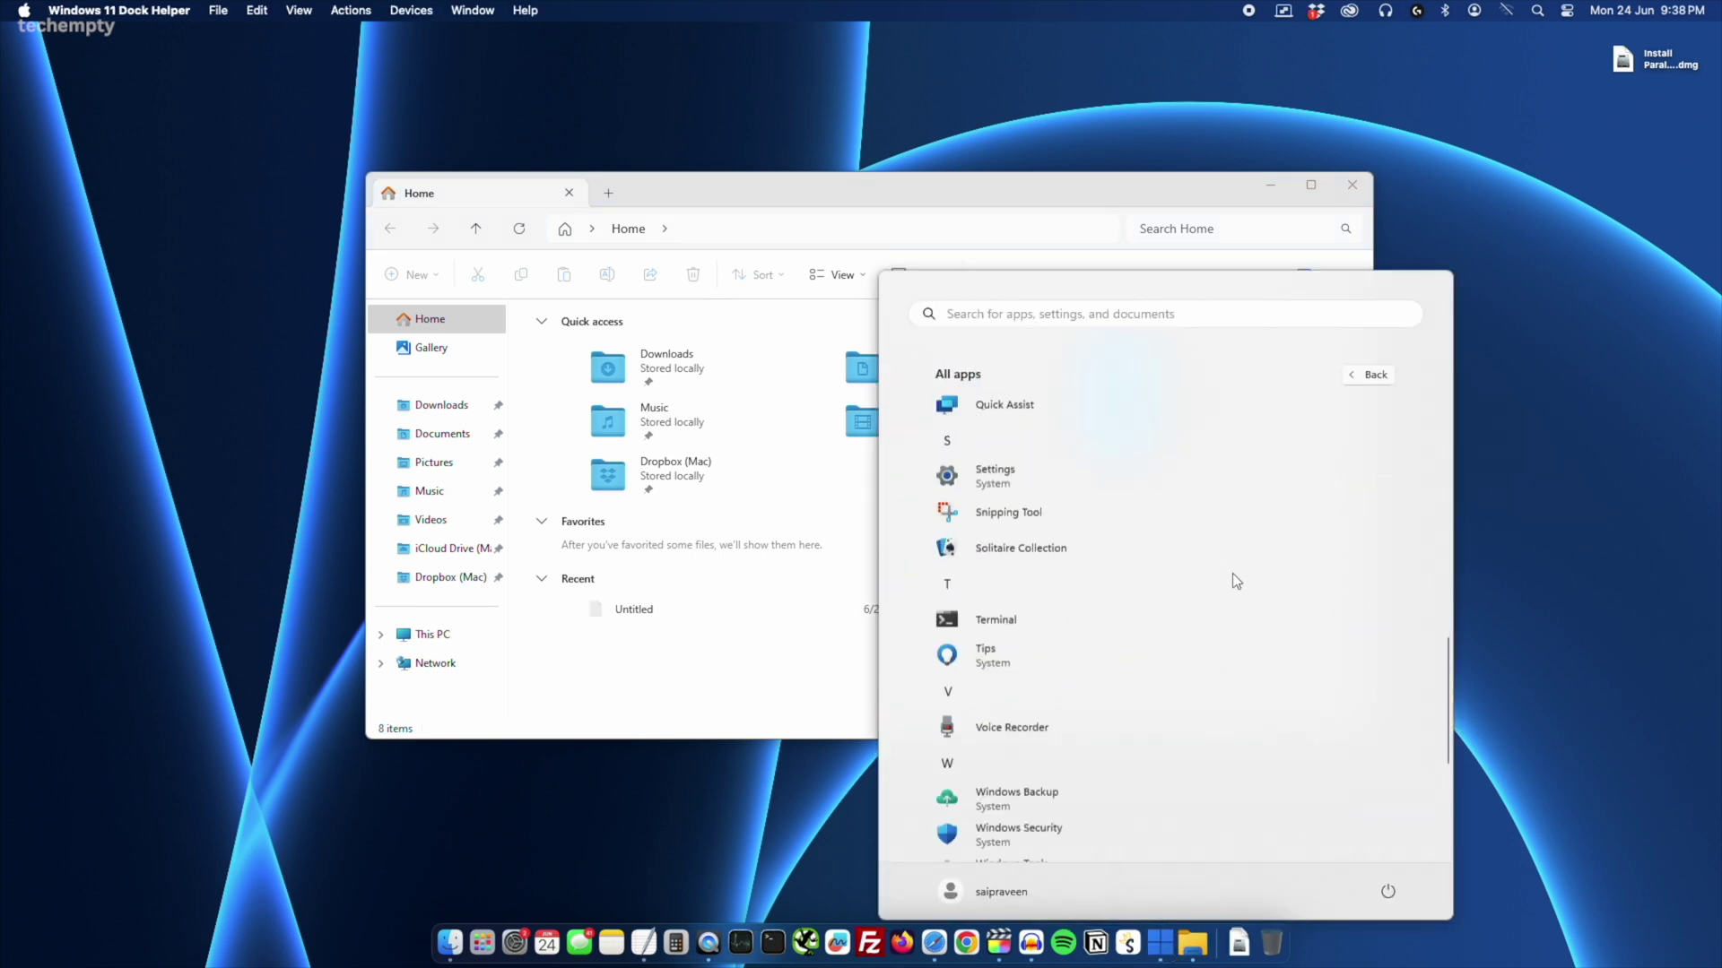
pyautogui.scroll(10, 1238, 538)
# - Close the Start menu and File Explorer, and bring up the Parallels menu-bar menu
pyautogui.click(1495, 379)
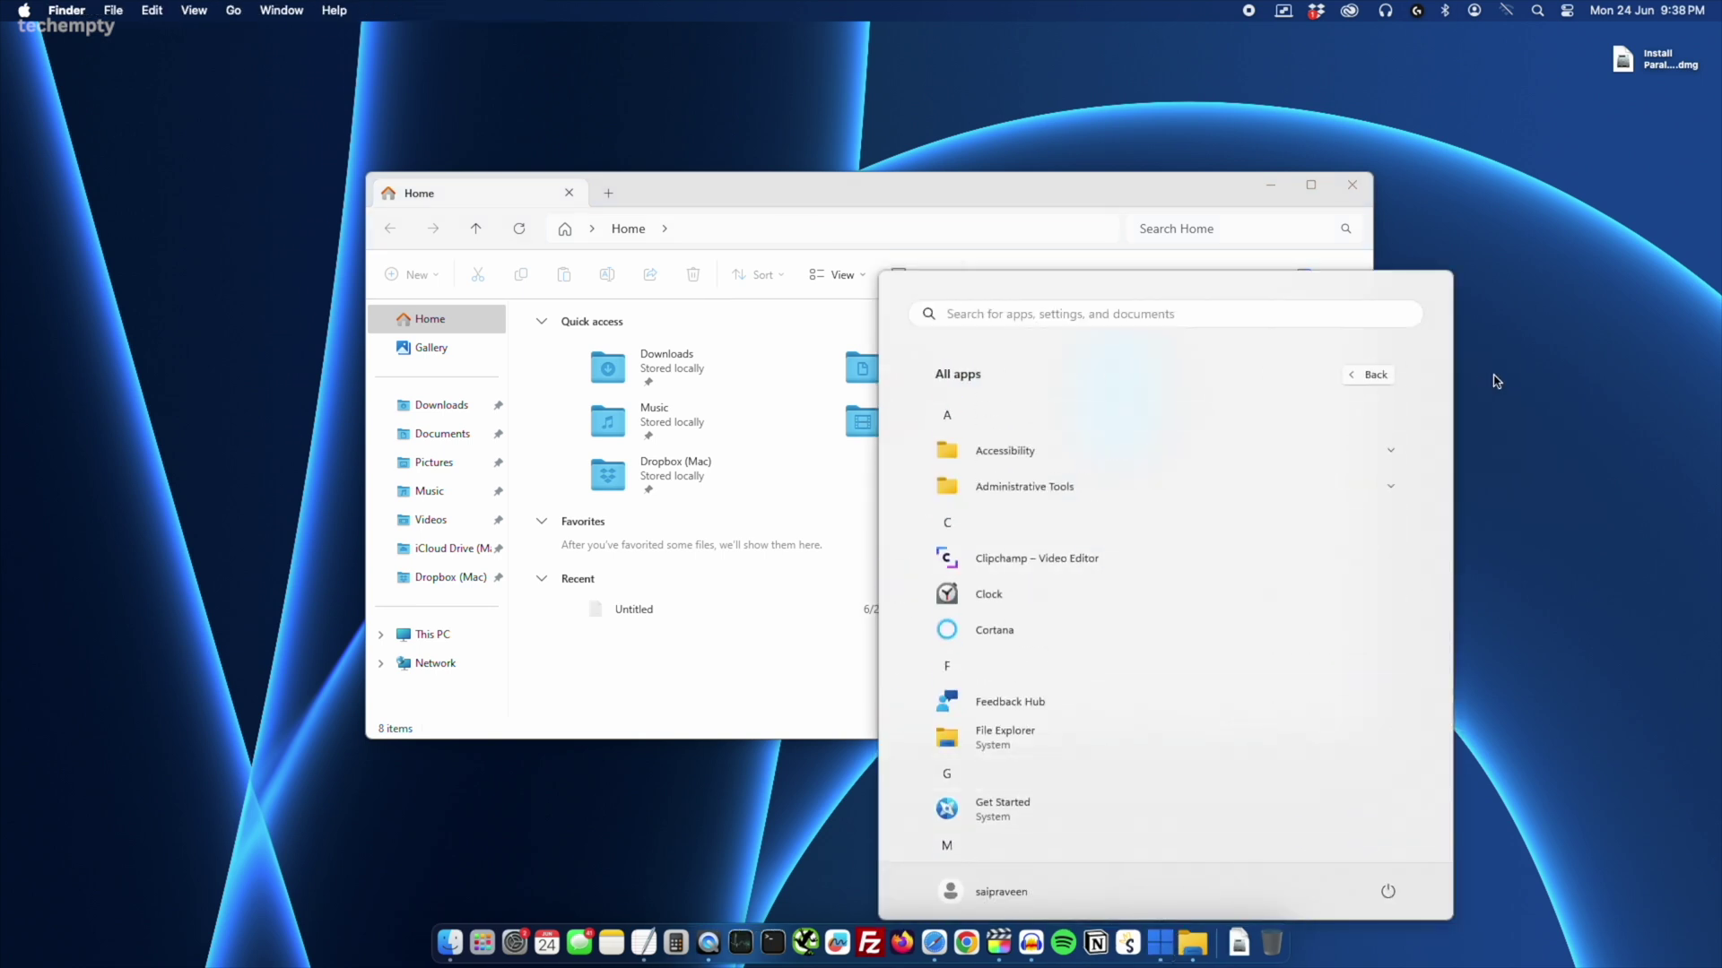
pyautogui.click(1352, 187)
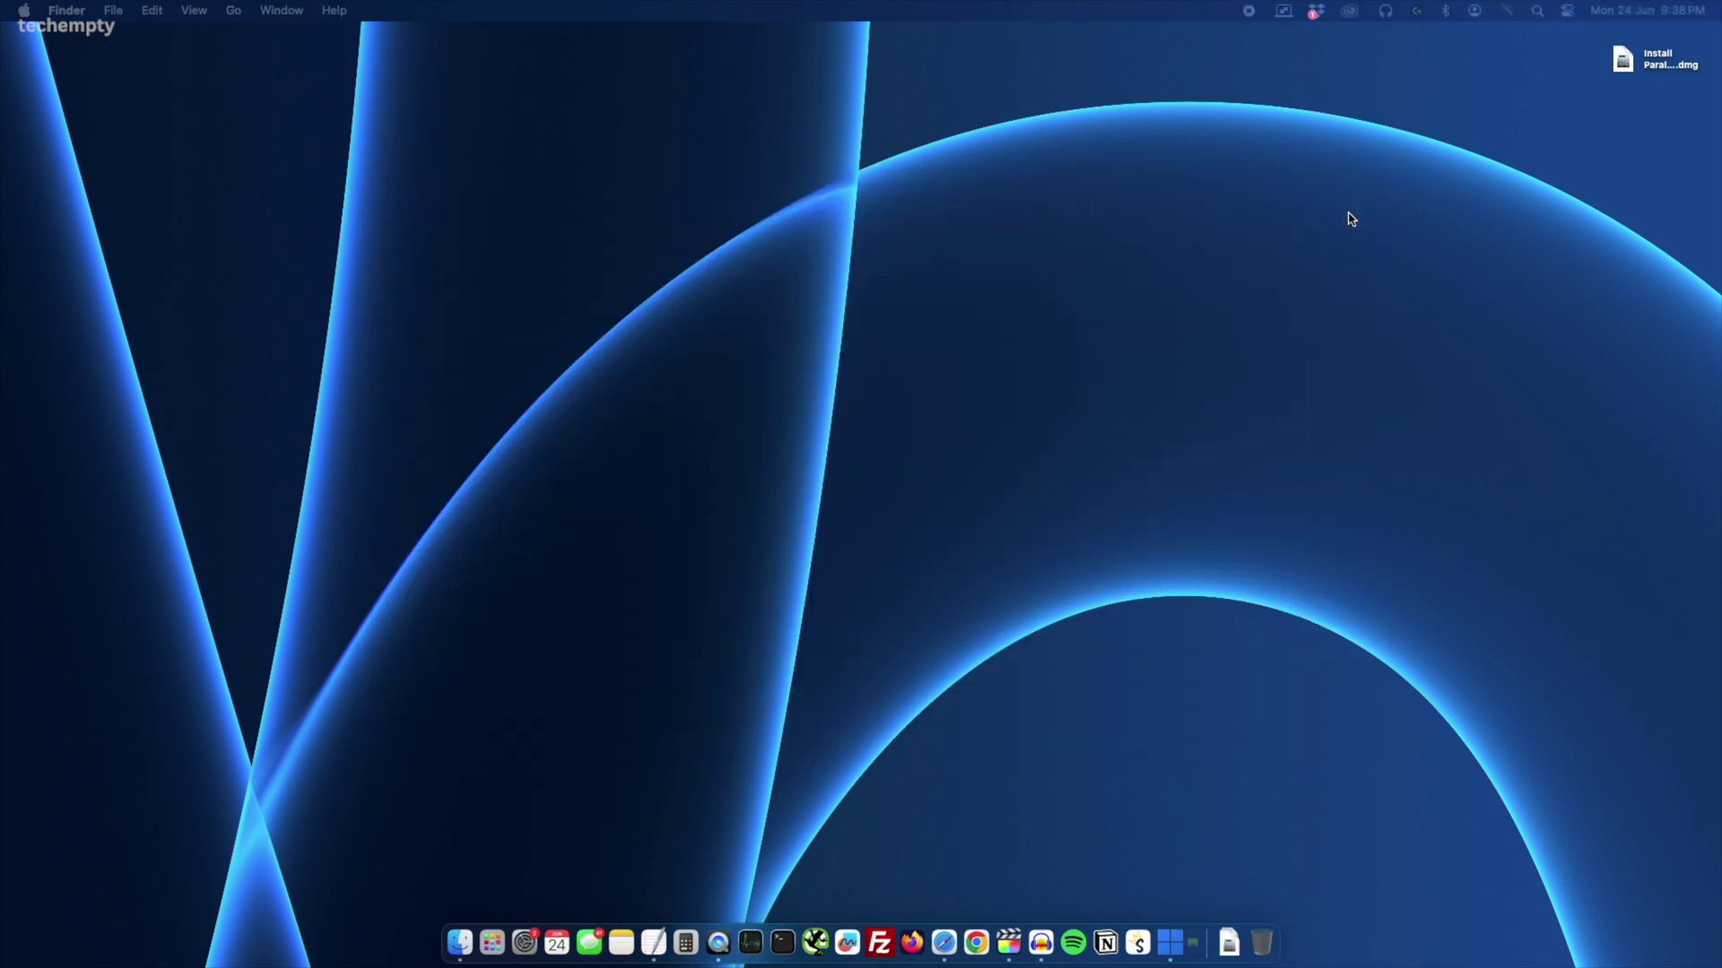
pyautogui.click(1283, 11)
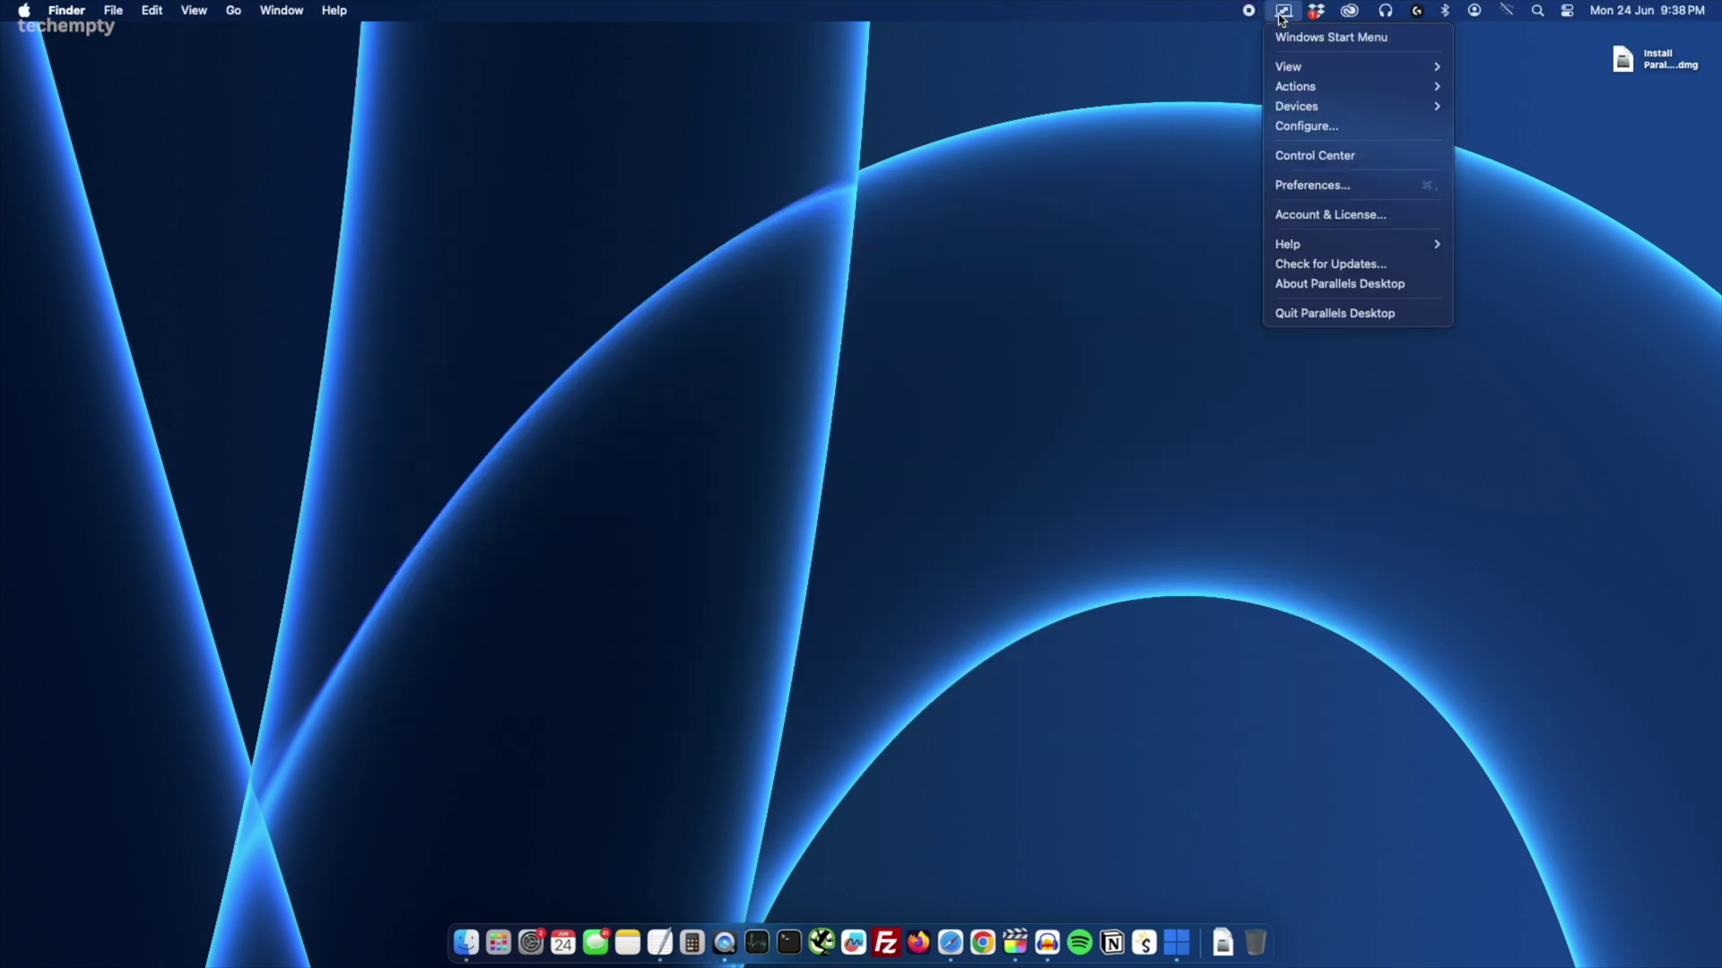